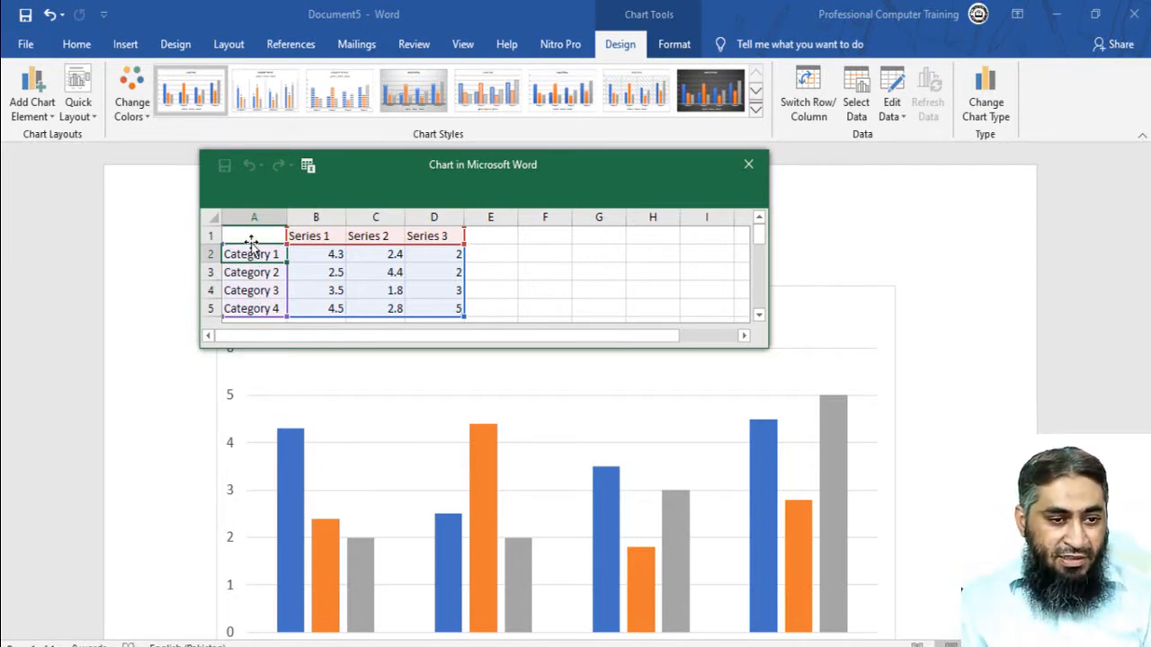
- Replace the four default category labels in cells A2 to A5 of the chart data with student names
text(Ali)
key(Return)
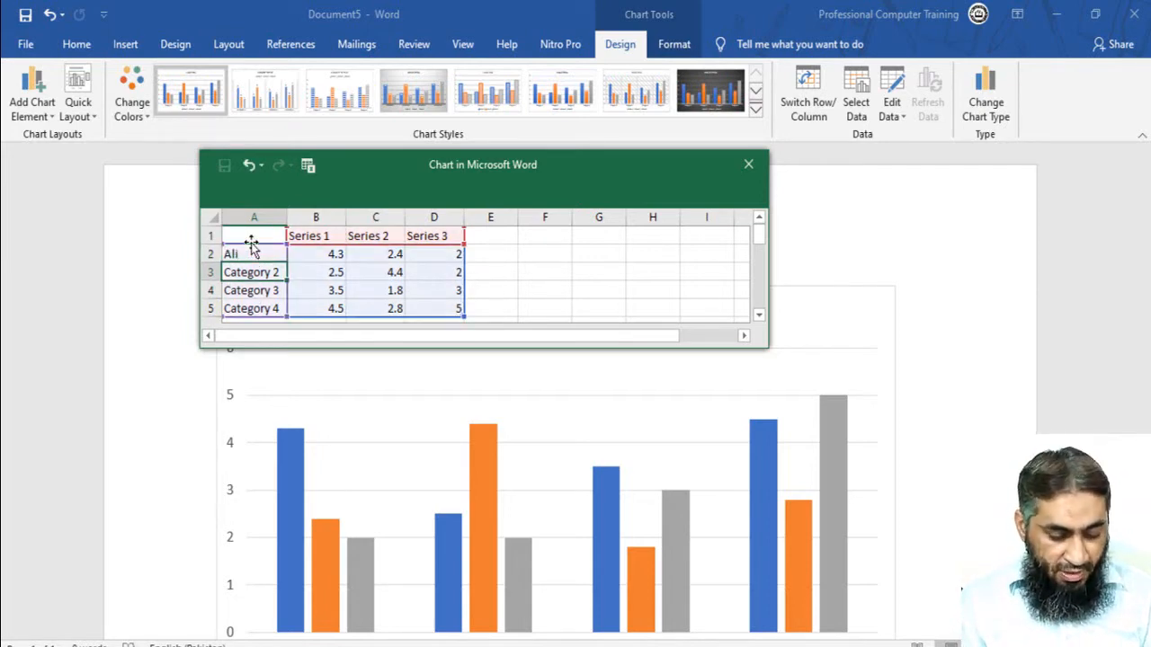
text(Ali)
key(Return)
text(K)
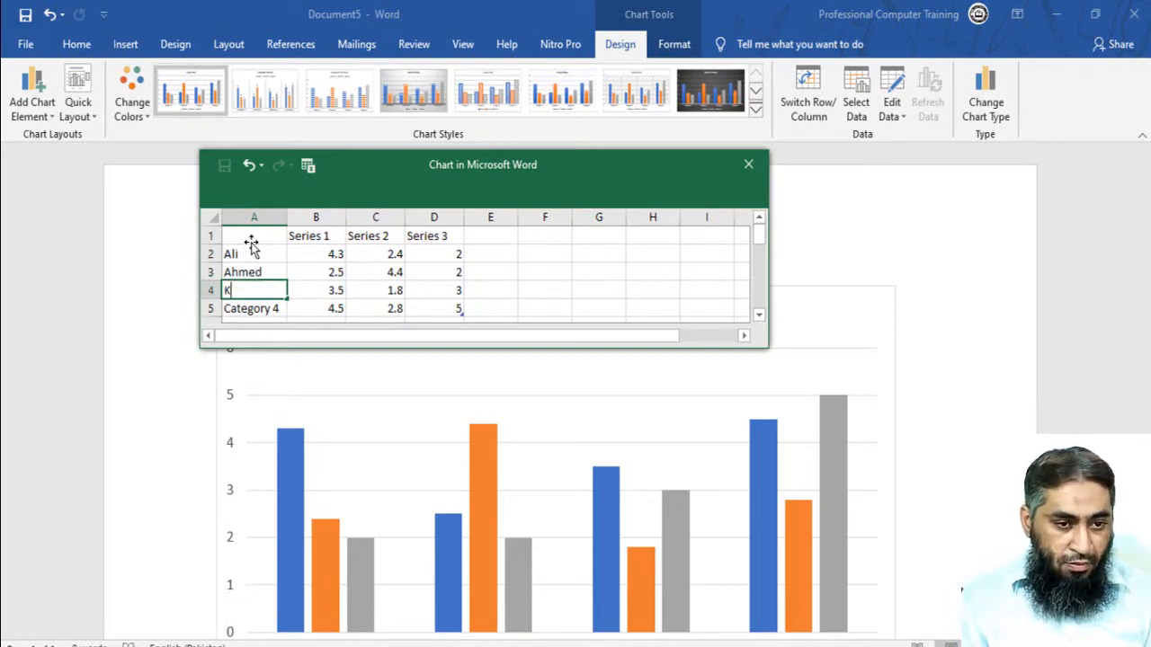
text(hurram)
key(Return)
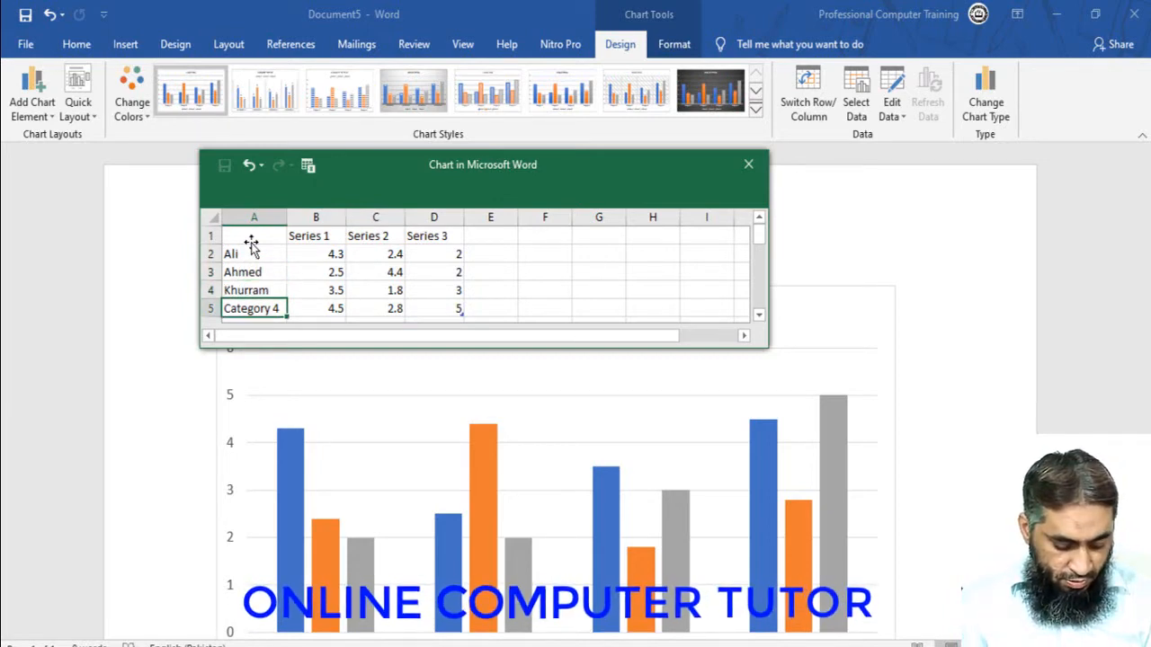
text(Ad)
key(BackSpace)
text(bdul)
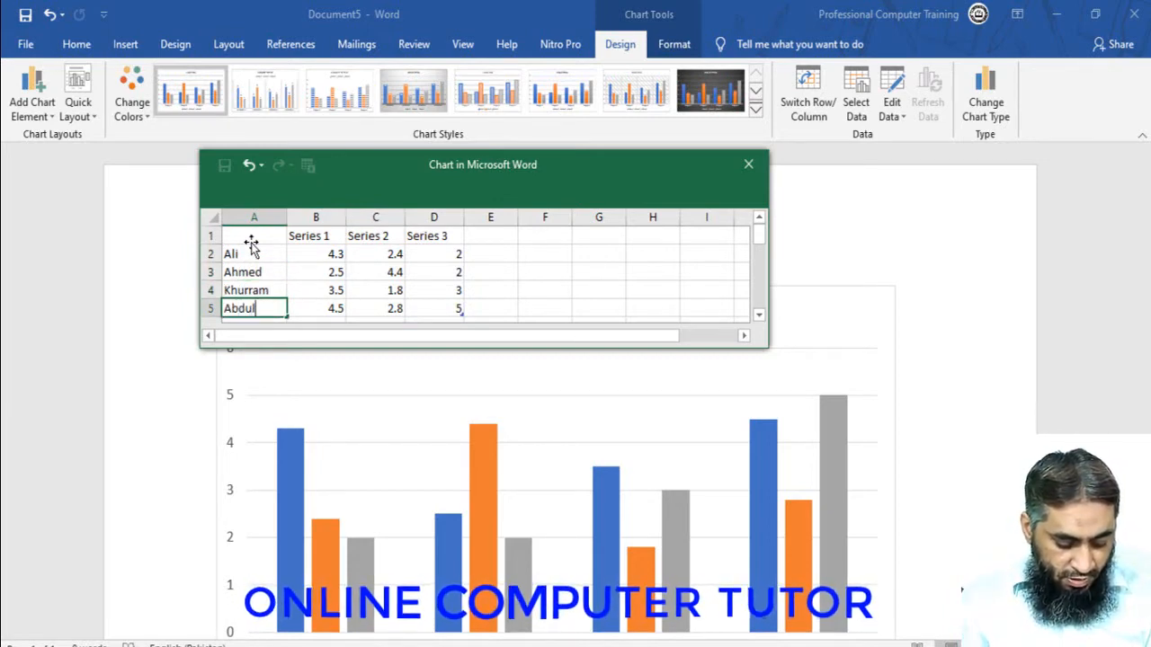
text( Rehman)
key(Return)
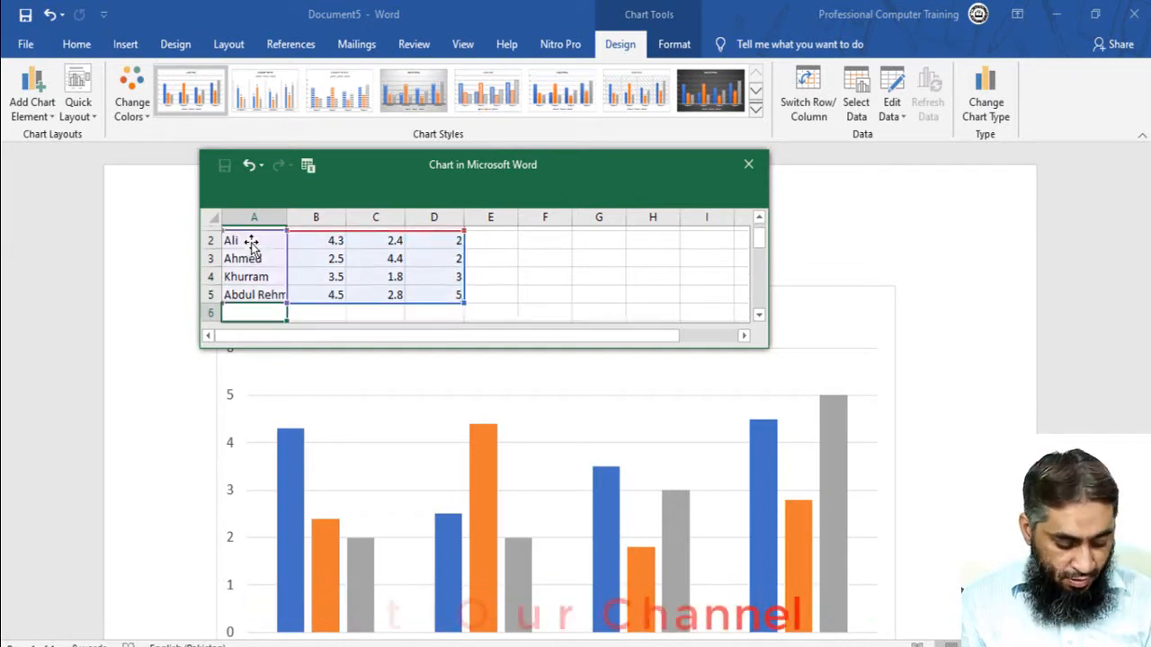
text(Saaa)
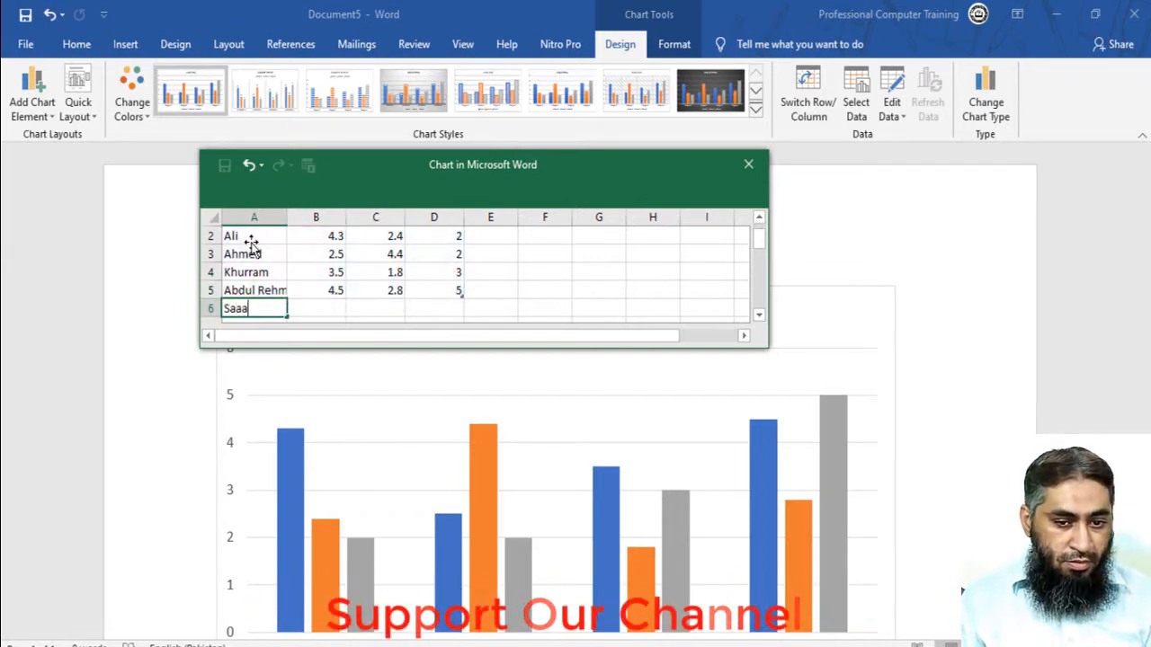
text(d)
key(Return)
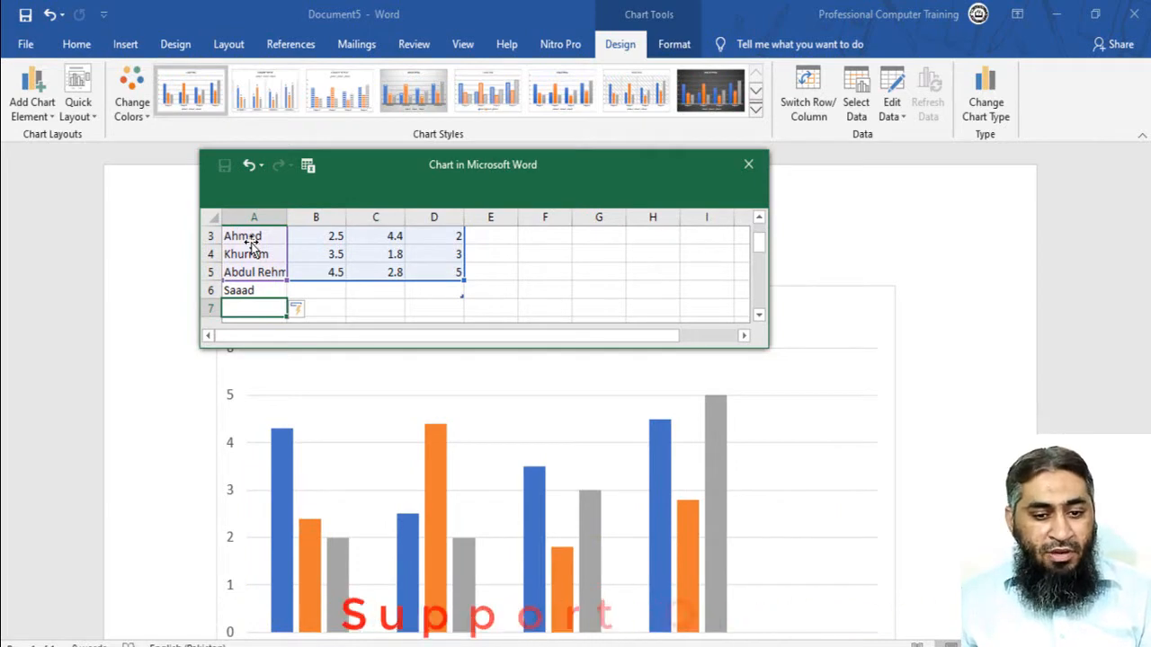
scroll(366, 328, up, 1)
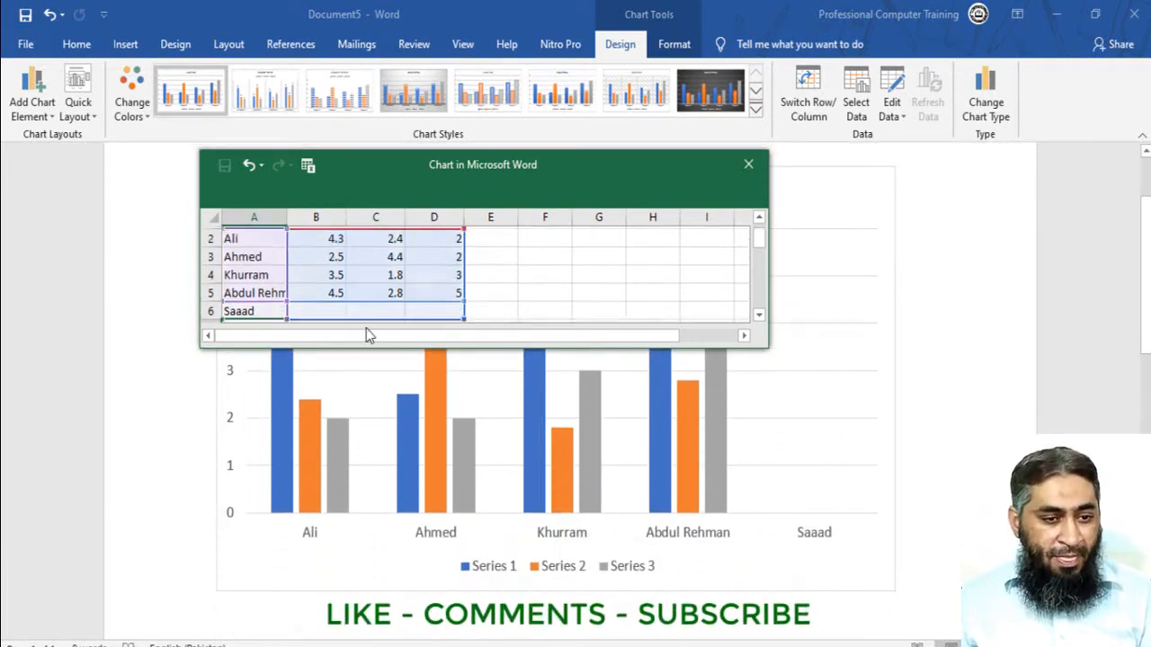
scroll(264, 296, down, 1)
click(249, 272)
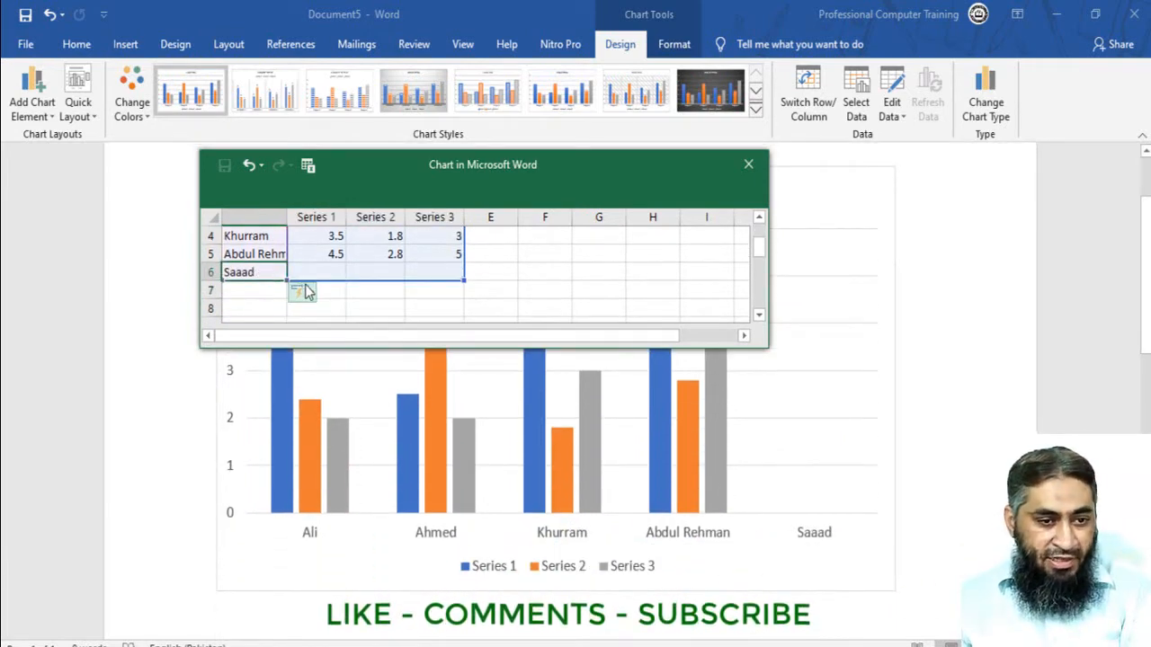
key(Delete)
- Rename the series headers in cells B1 to D1 as "1St Term", "2nd Term" and "3Rd Term"
scroll(532, 301, up, 1)
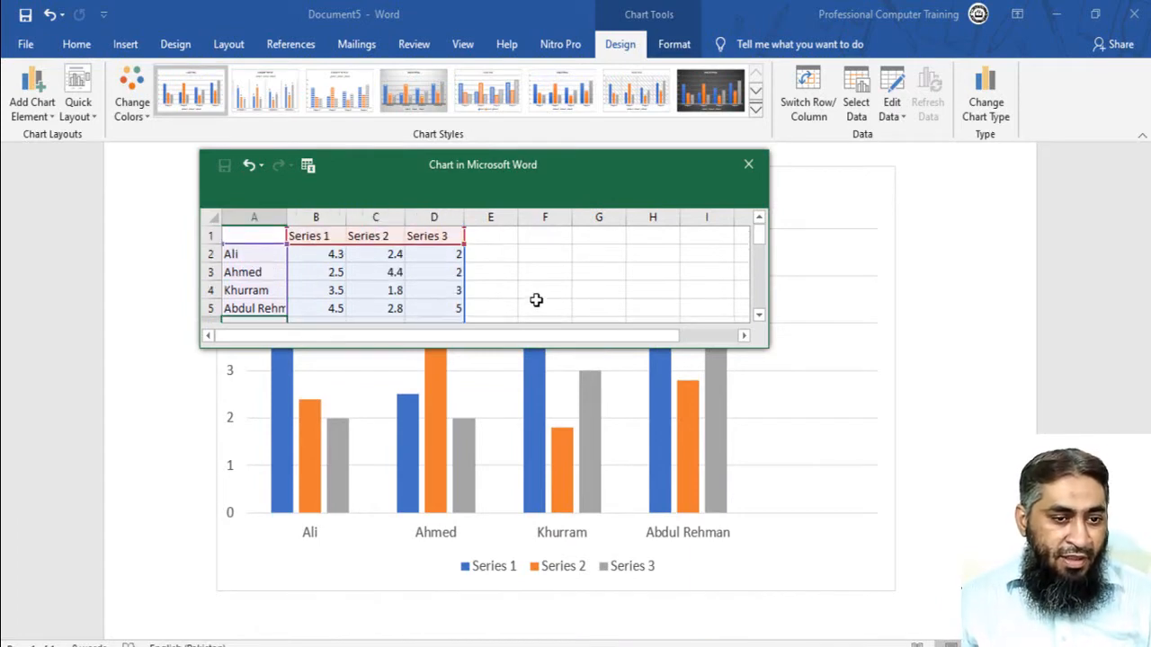
click(314, 239)
text(1)
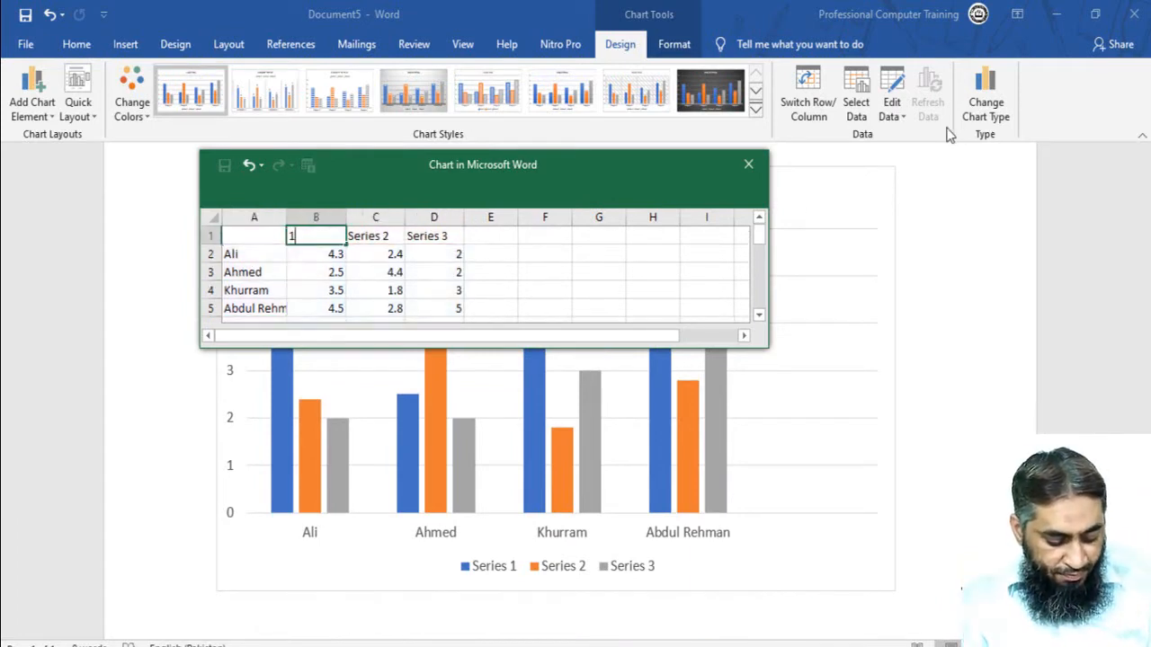
text(St Term)
key(Tab)
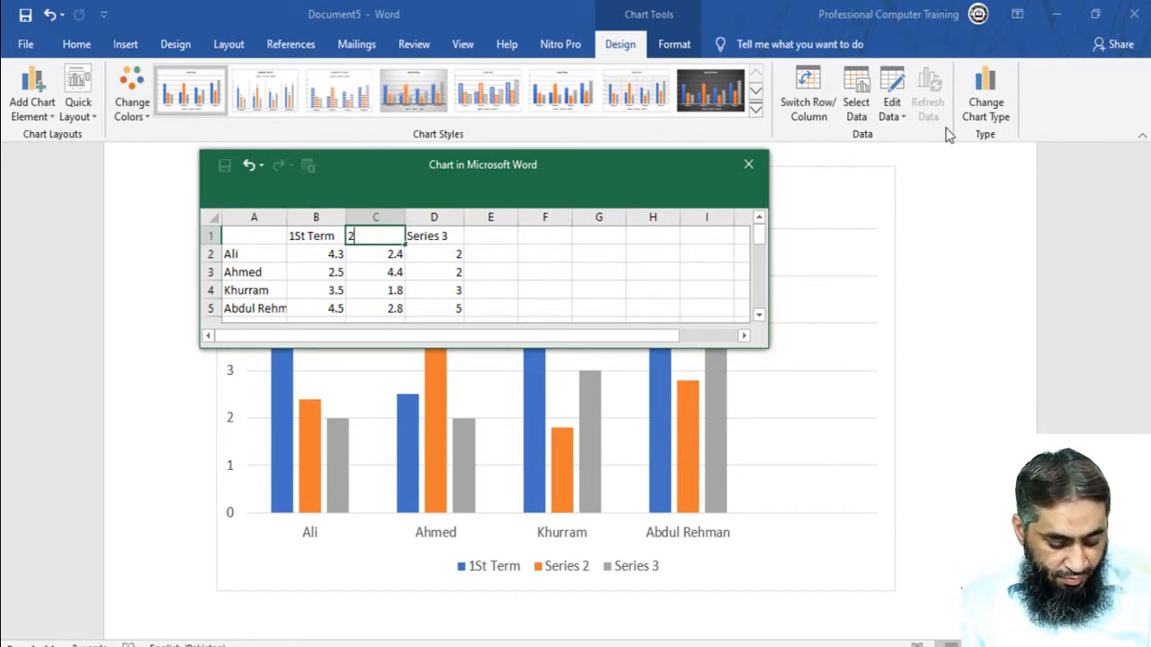
text(2nd Term)
key(Tab)
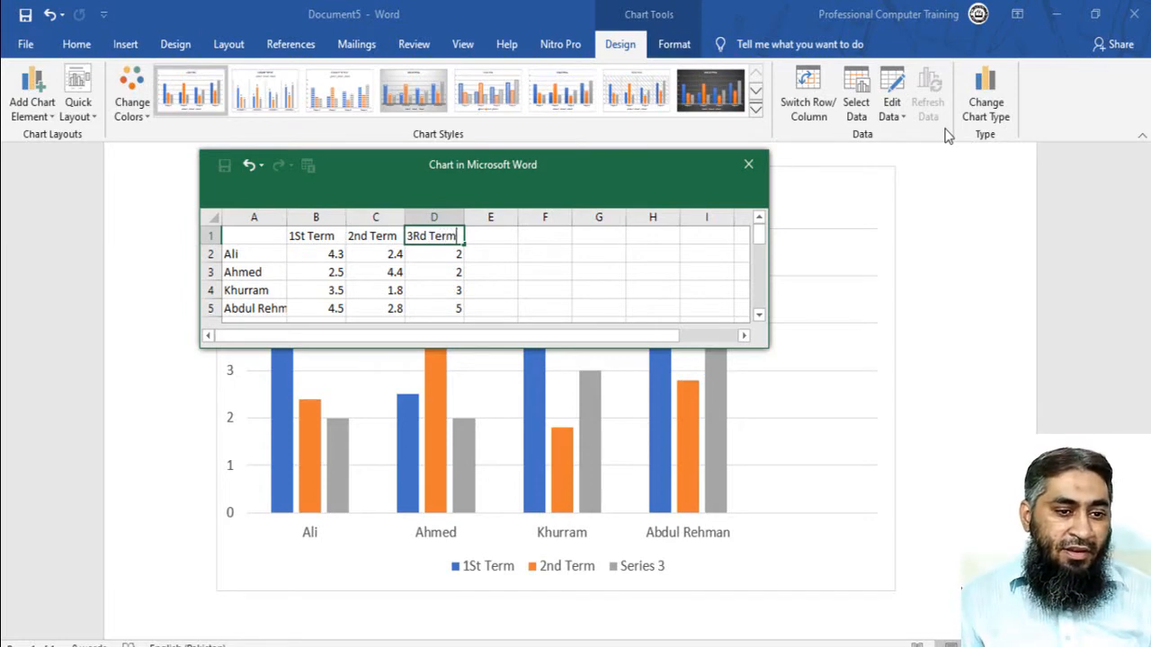
text(3Rd Term)
key(Return)
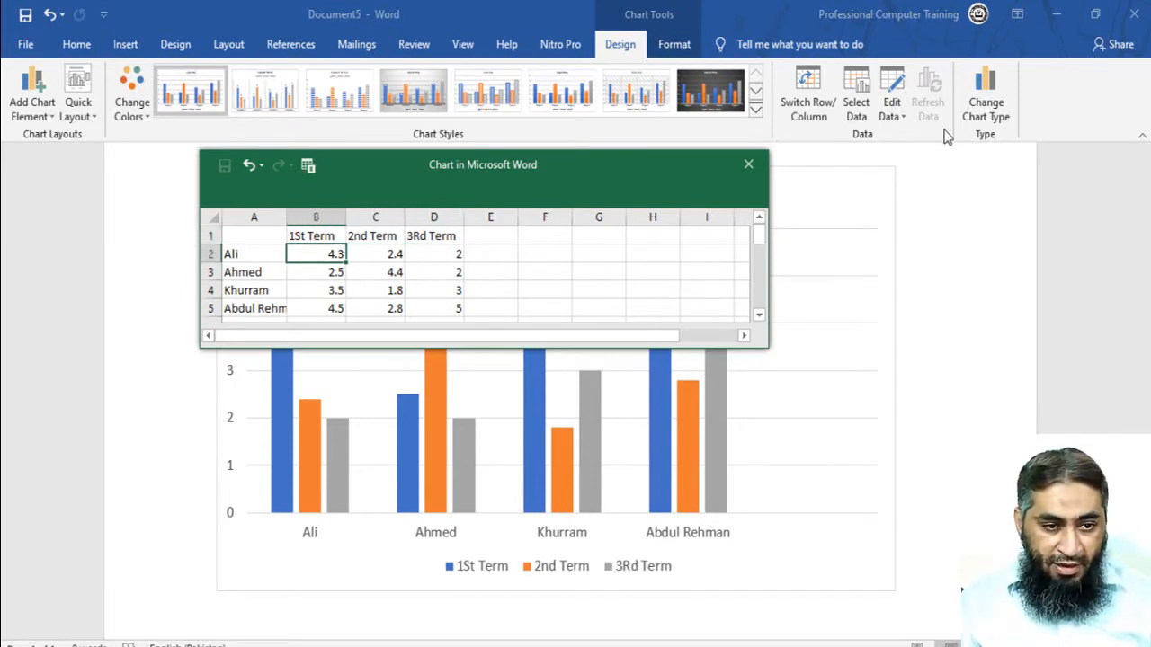
- Enter the first student's scores in row 2 as 90, 80 and 85 for the three terms
text(90)
key(Tab)
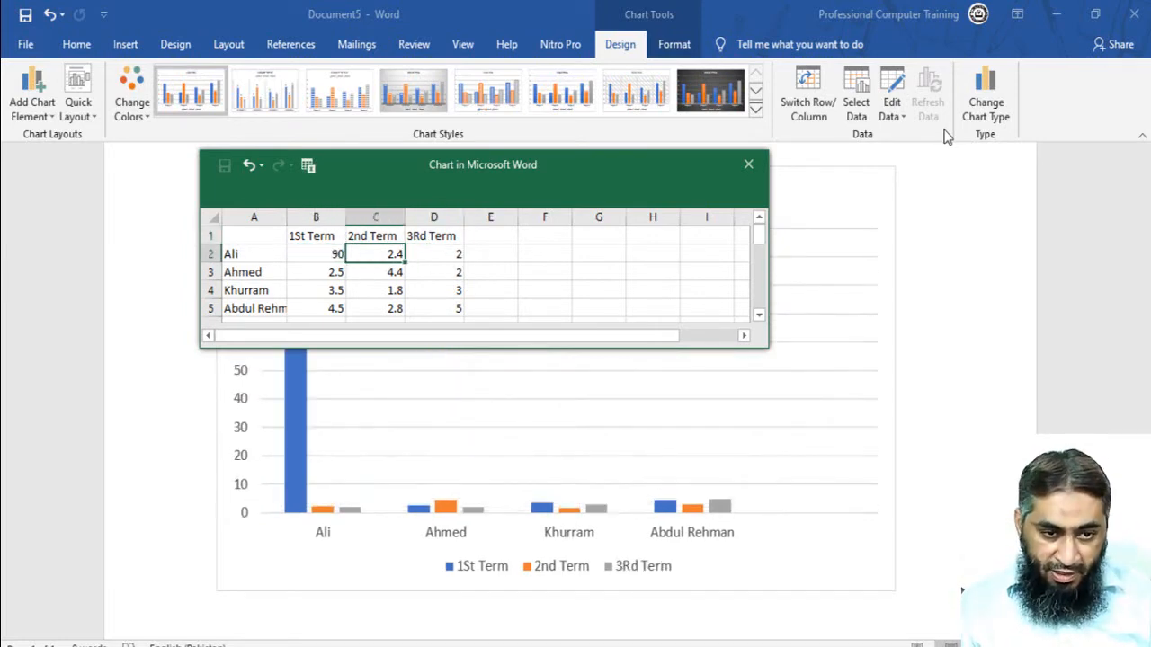
text(80)
key(Tab)
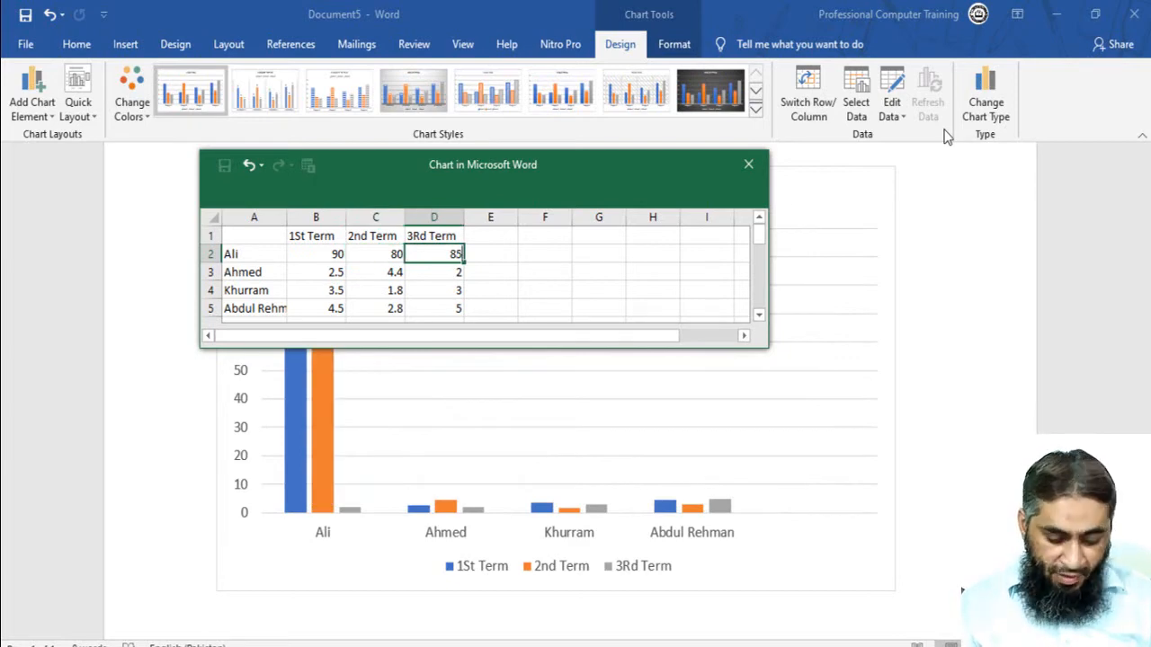
key(Return)
- Enter the second student's scores in row 3 as 68, 70 and 78 for the three terms
key(Tab)
text(70)
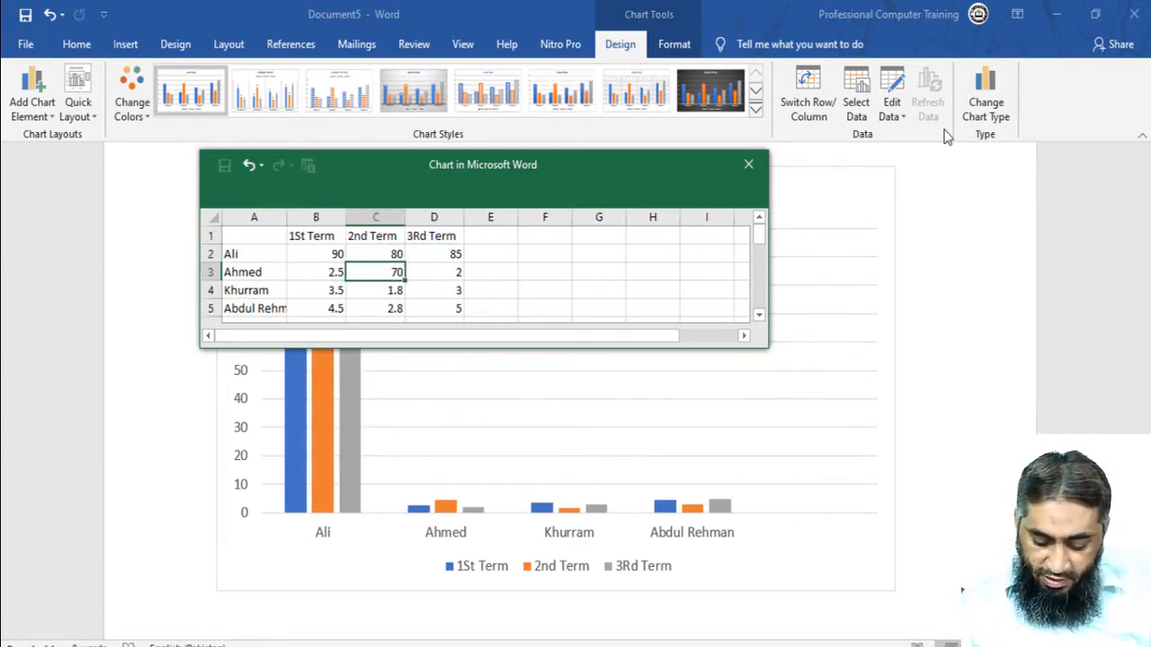
key(Tab)
text(78)
key(Tab)
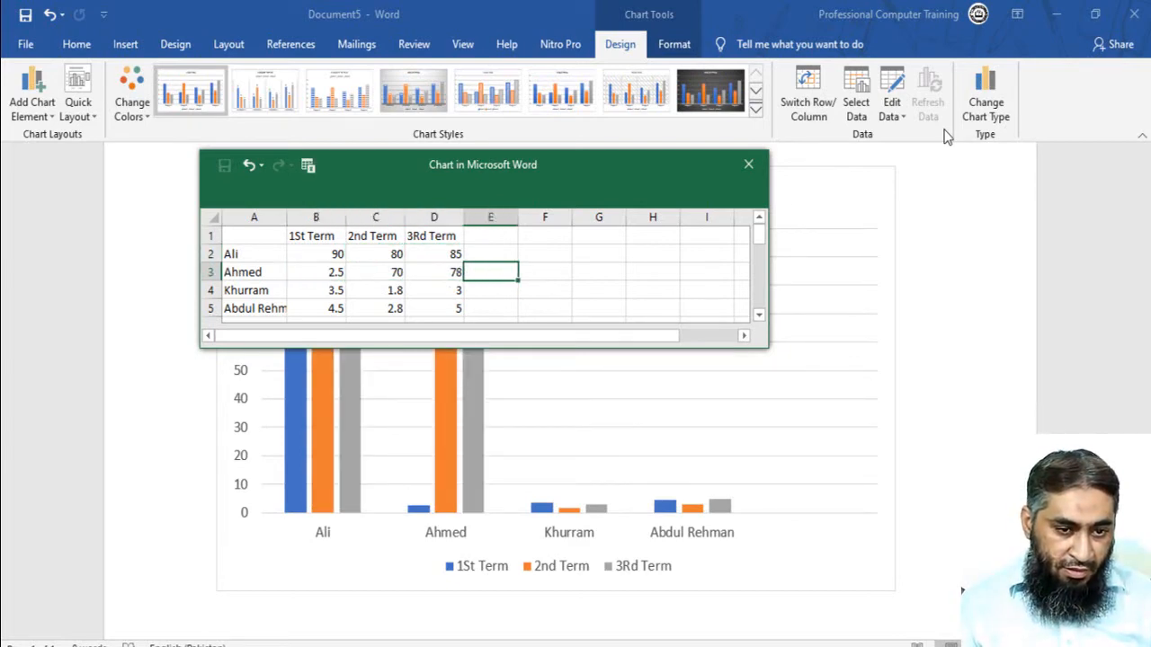
key(Up)
key(Left)
key(Down)
key(Left)
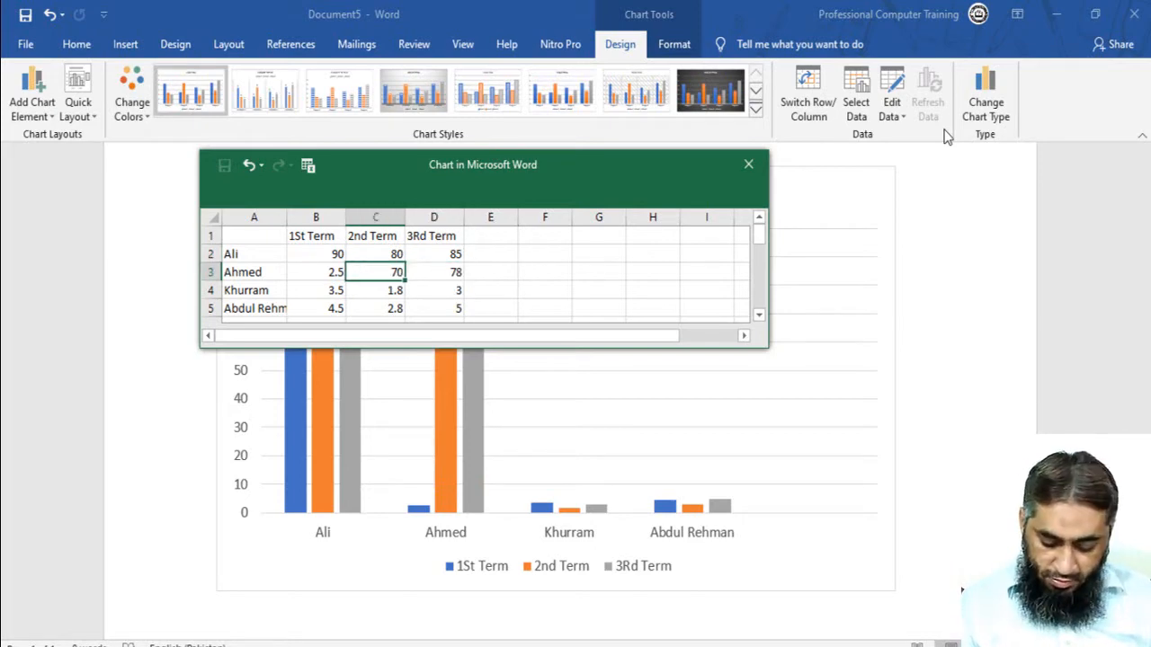
key(Left)
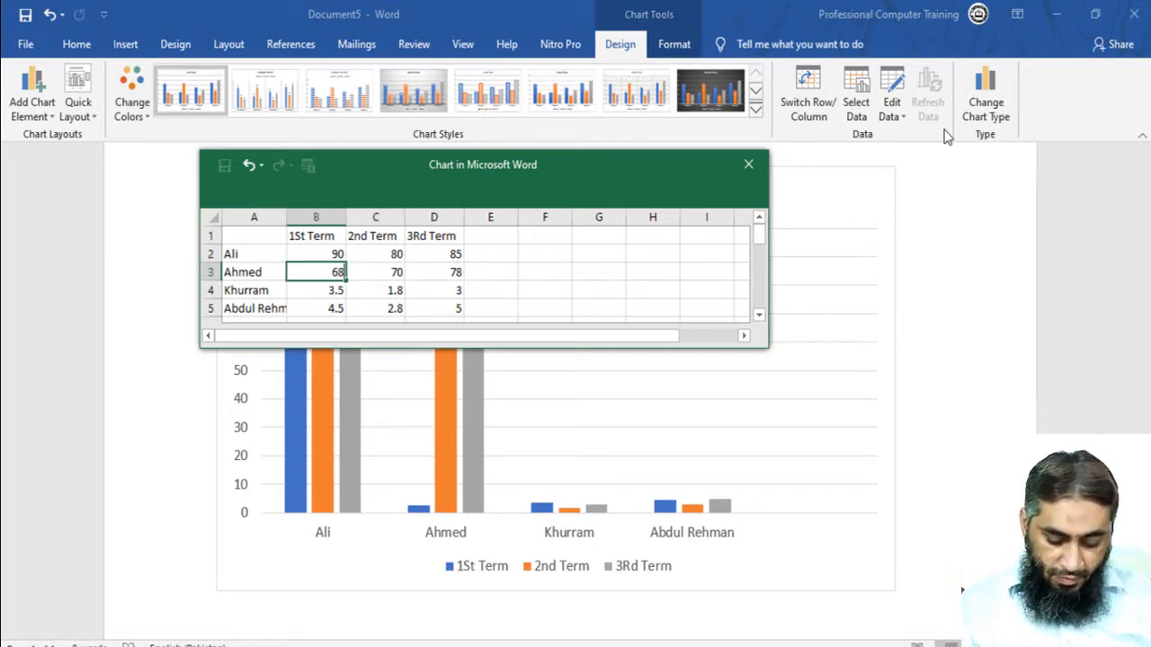
key(Return)
- Enter the third student's scores in row 4 as 50, 60 and 70 for the three terms
text(5)
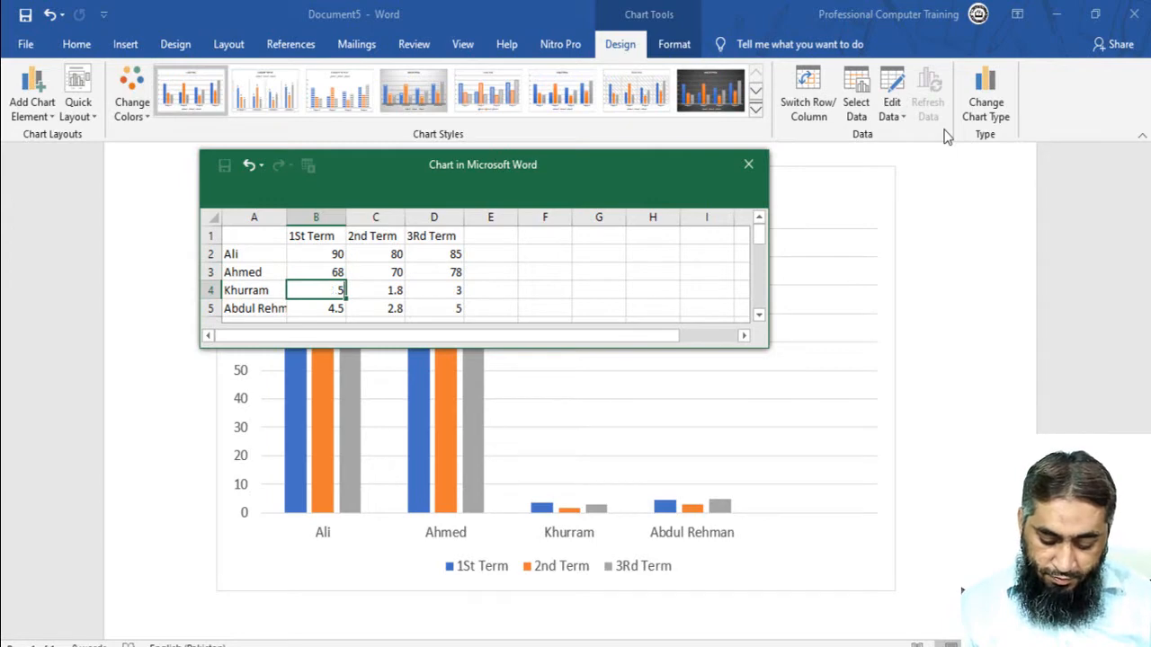
text(0)
key(Tab)
key(Tab)
text(70)
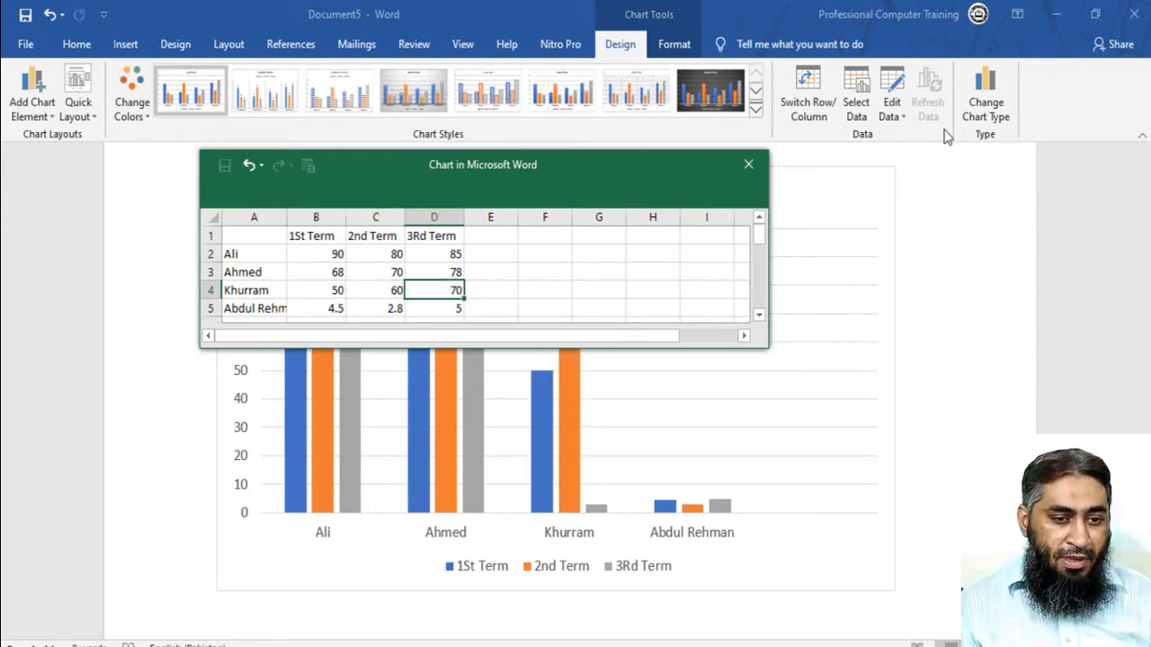
key(Return)
- Set the fourth student's scores in row 5 to 40 for 1St Term and 50 for 2nd Term
key(Left)
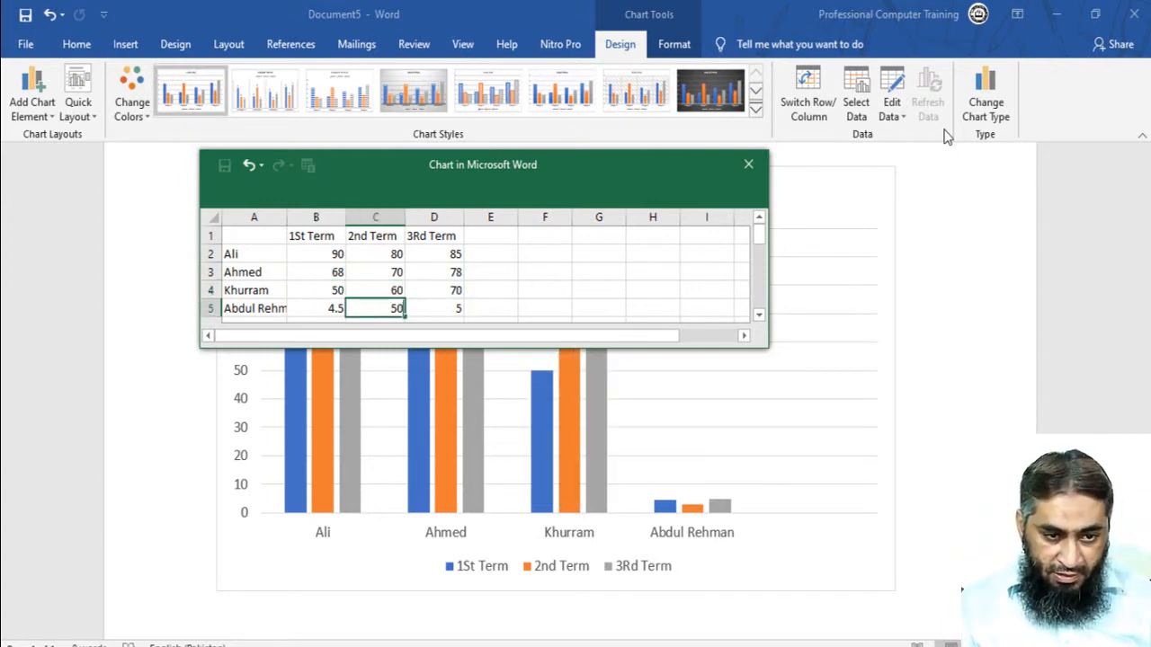
text(50)
key(Return)
key(Up)
key(Left)
text(40)
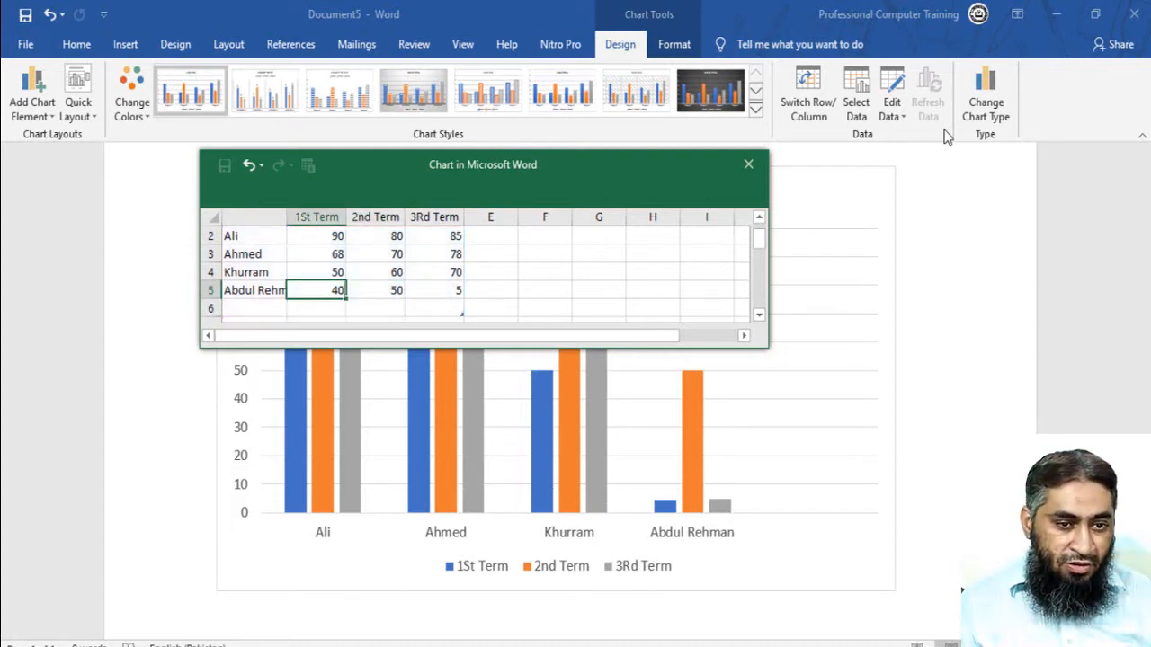
key(Up)
key(Up)
key(Up)
key(Up)
key(Right)
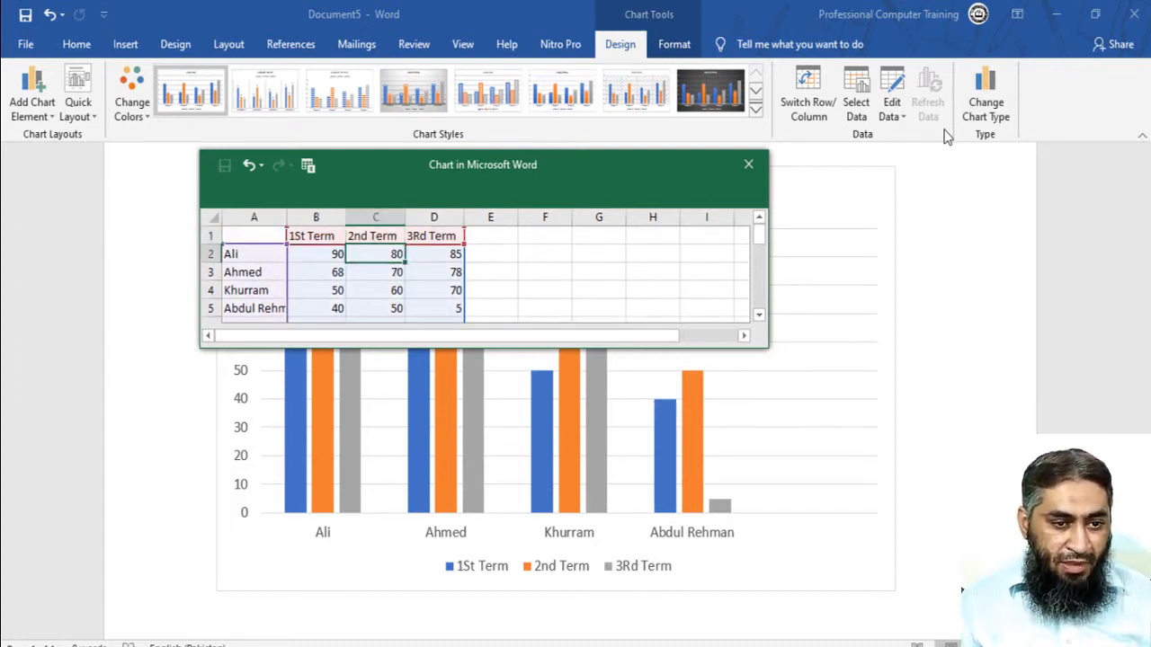
key(Right)
key(Right)
key(Left)
key(Left)
key(Left)
key(Right)
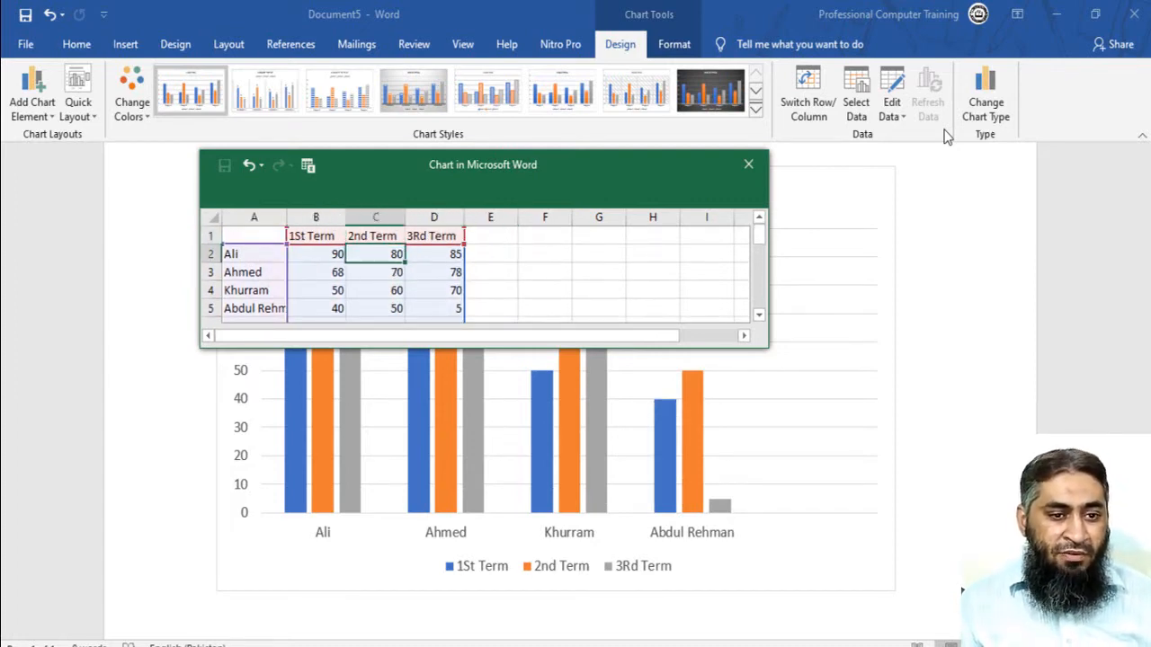
key(Right)
key(Right)
key(Left)
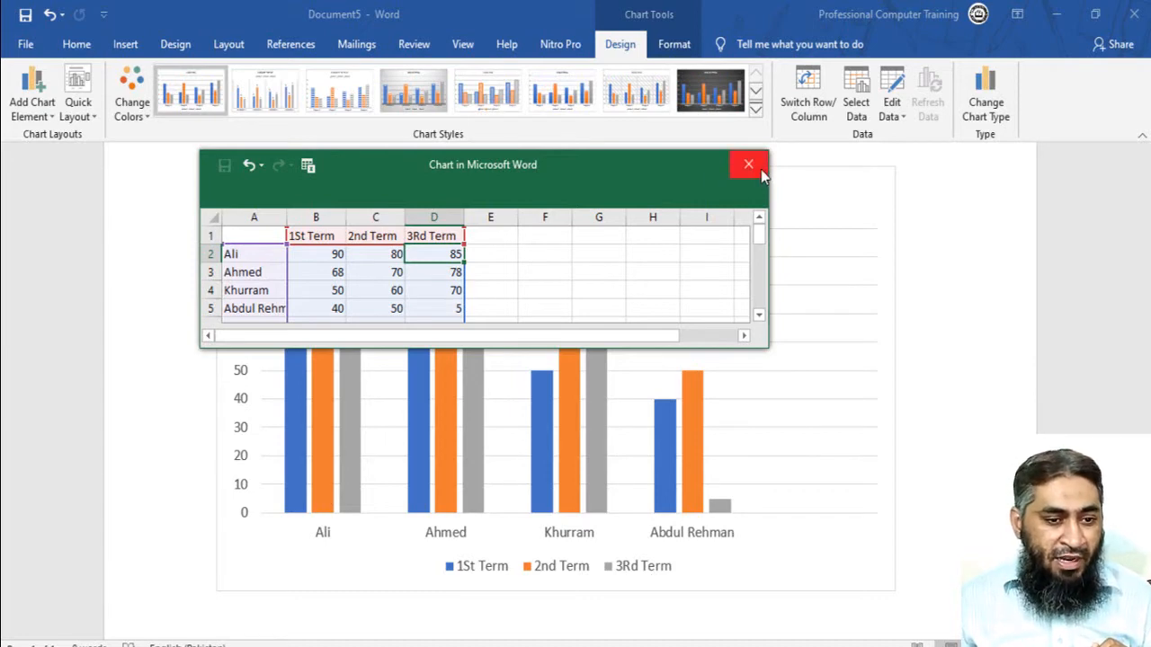
- Add a fifth student's name in row 6 with scores of 50, 60 and 40 for the three terms
scroll(350, 315, down, 1)
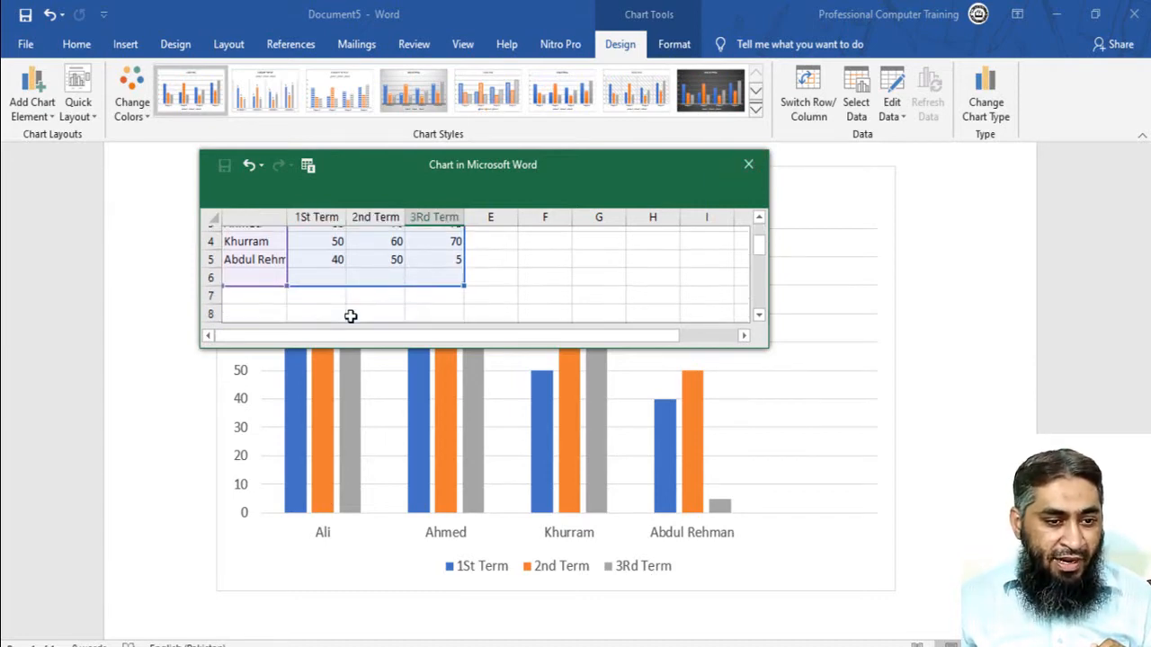
click(251, 273)
text(Saad)
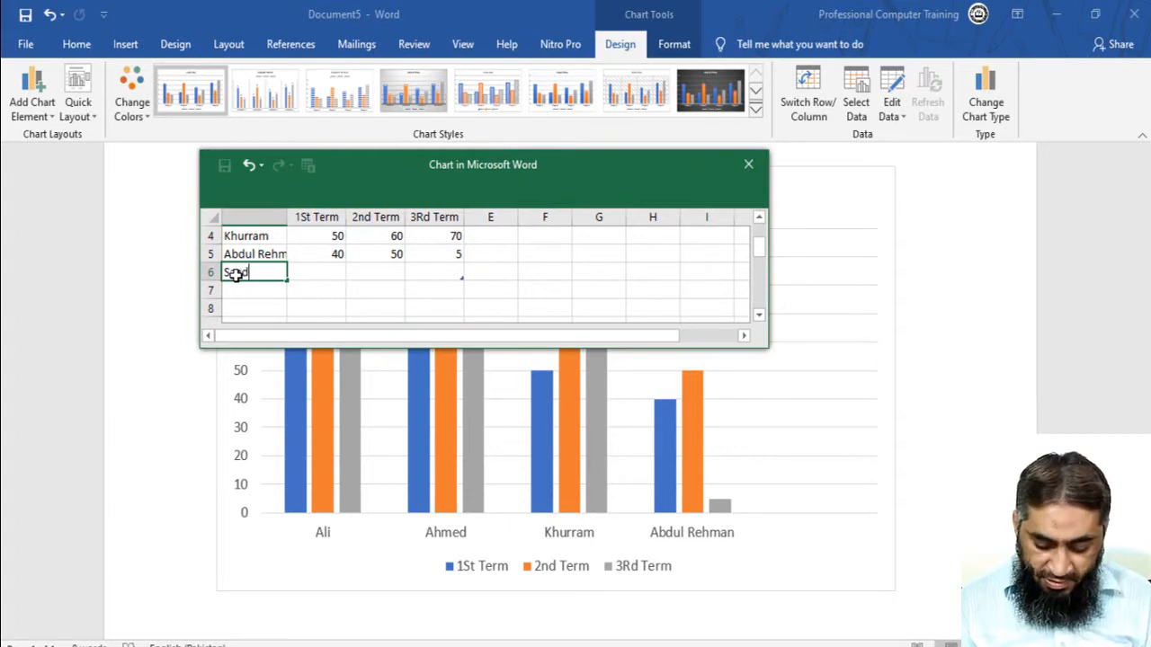
key(Tab)
text(5)
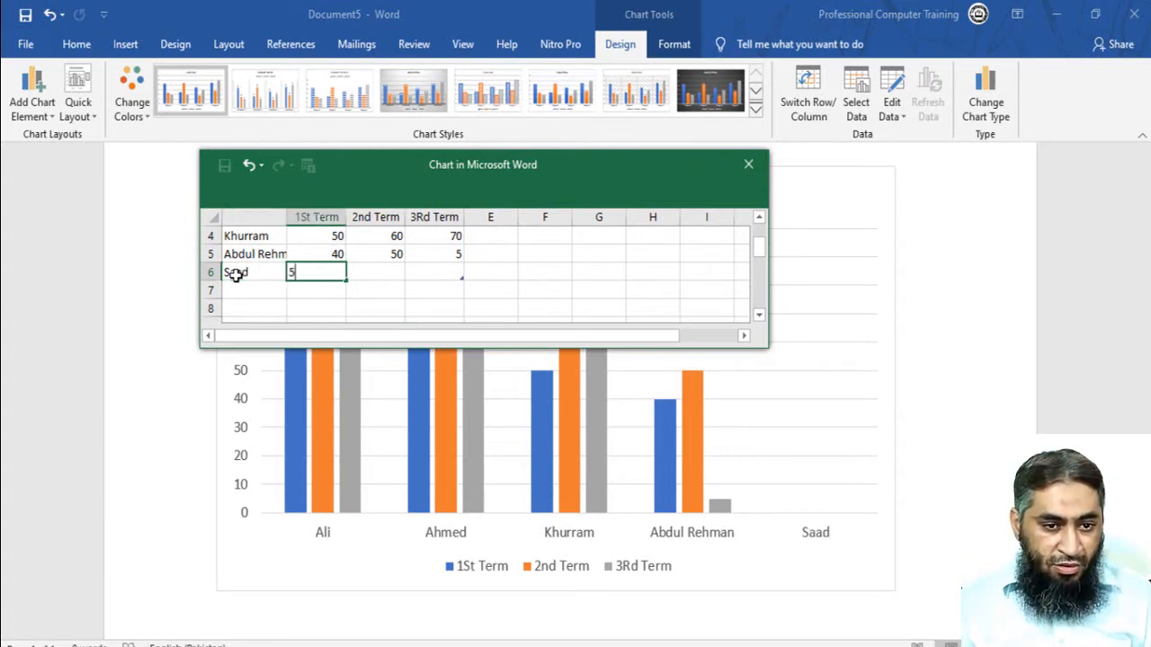
text(0)
key(Tab)
text(60)
key(Tab)
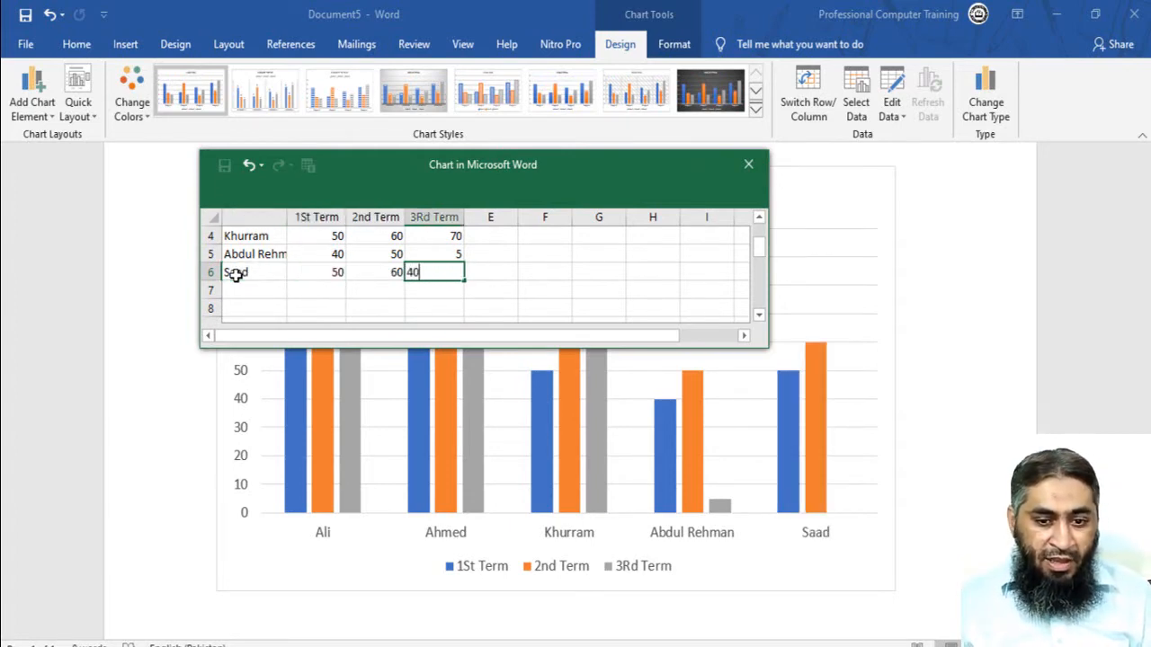
key(Tab)
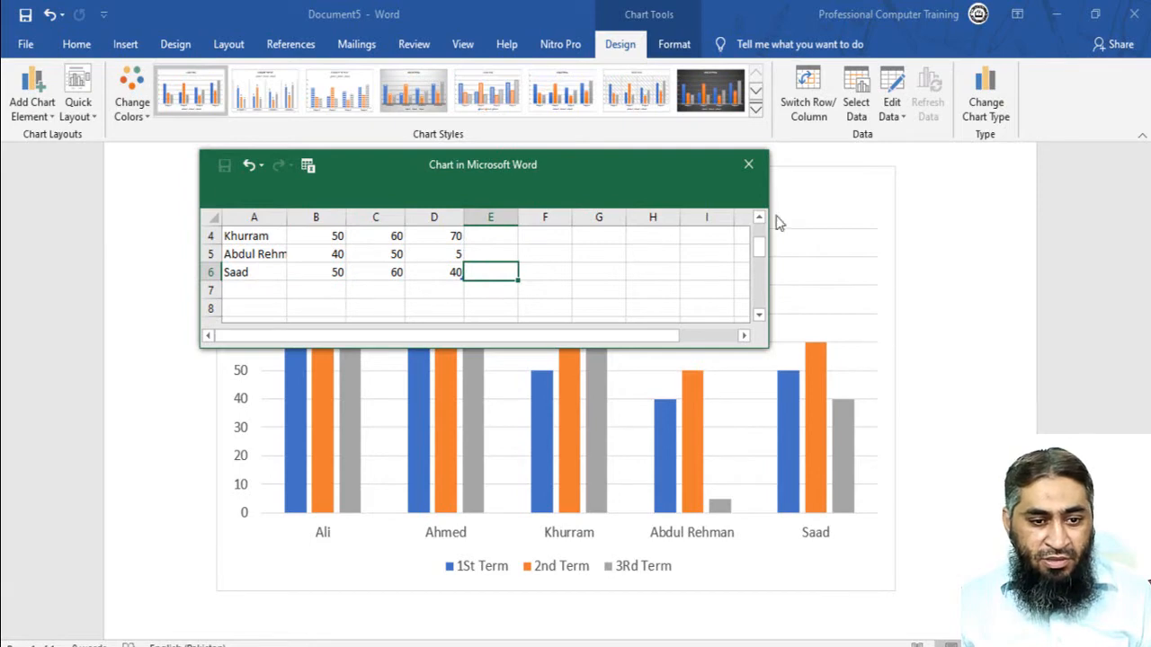
- Close the chart data sheet and apply the last chart style, with shaded columns and a bold title
click(748, 166)
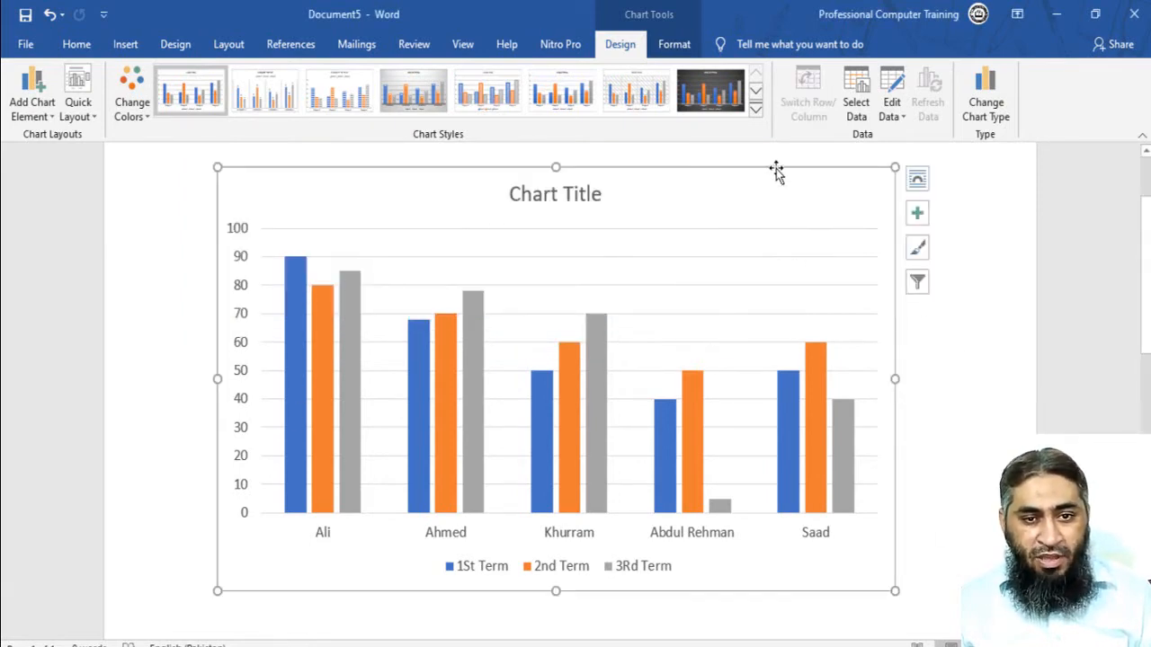
click(755, 114)
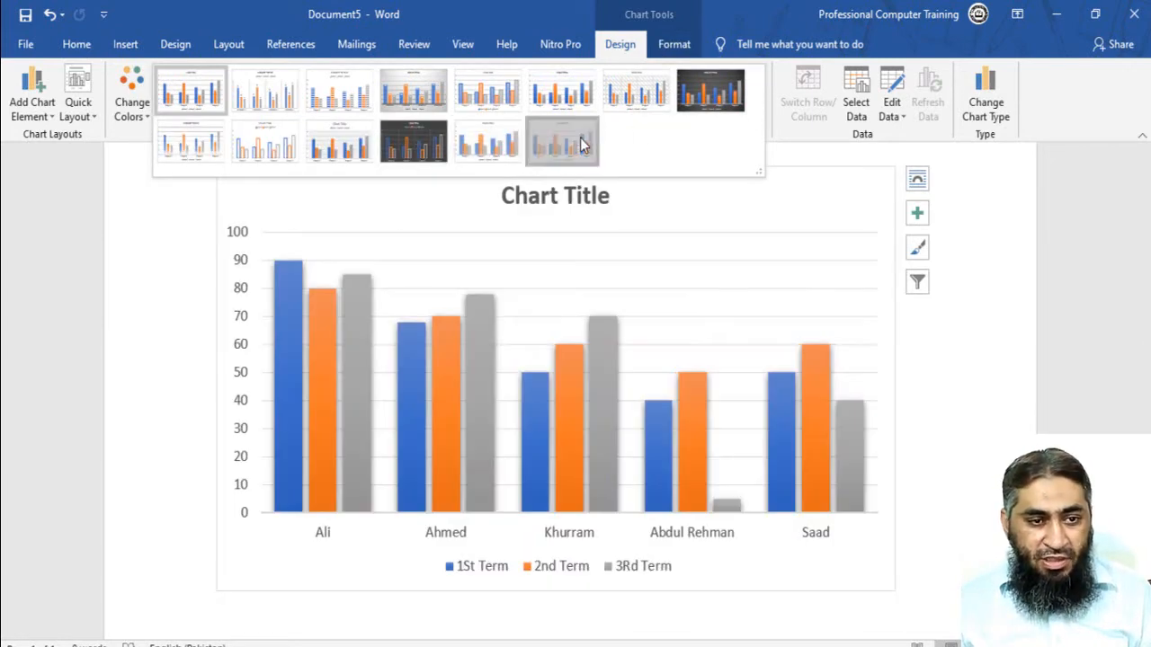
click(577, 142)
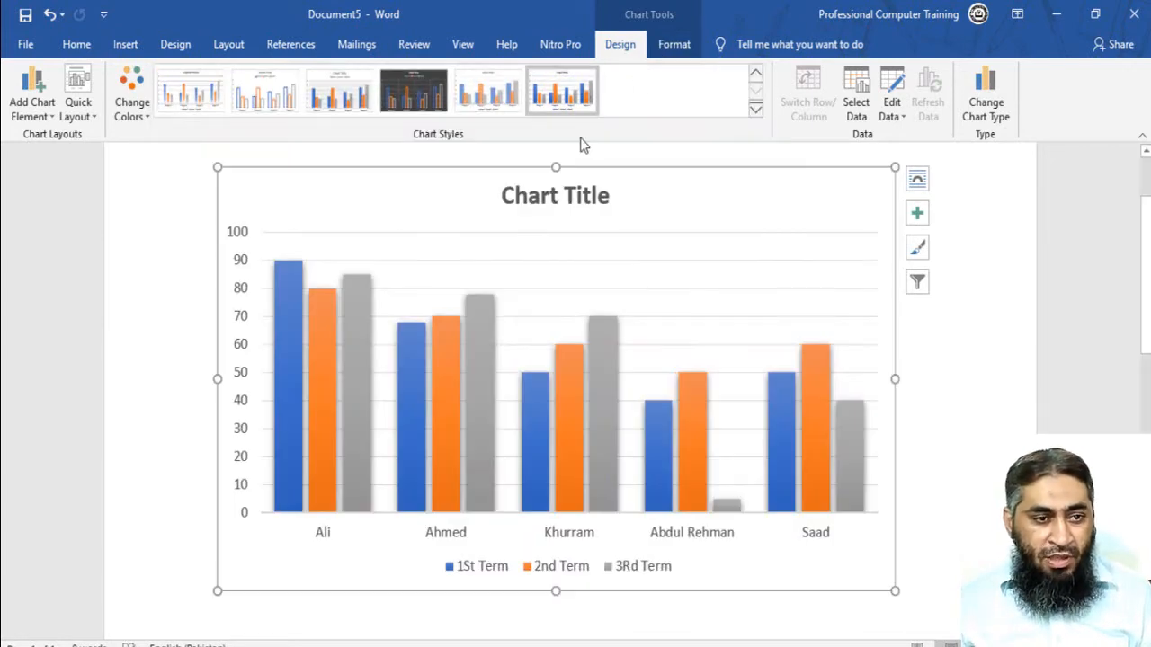
click(137, 122)
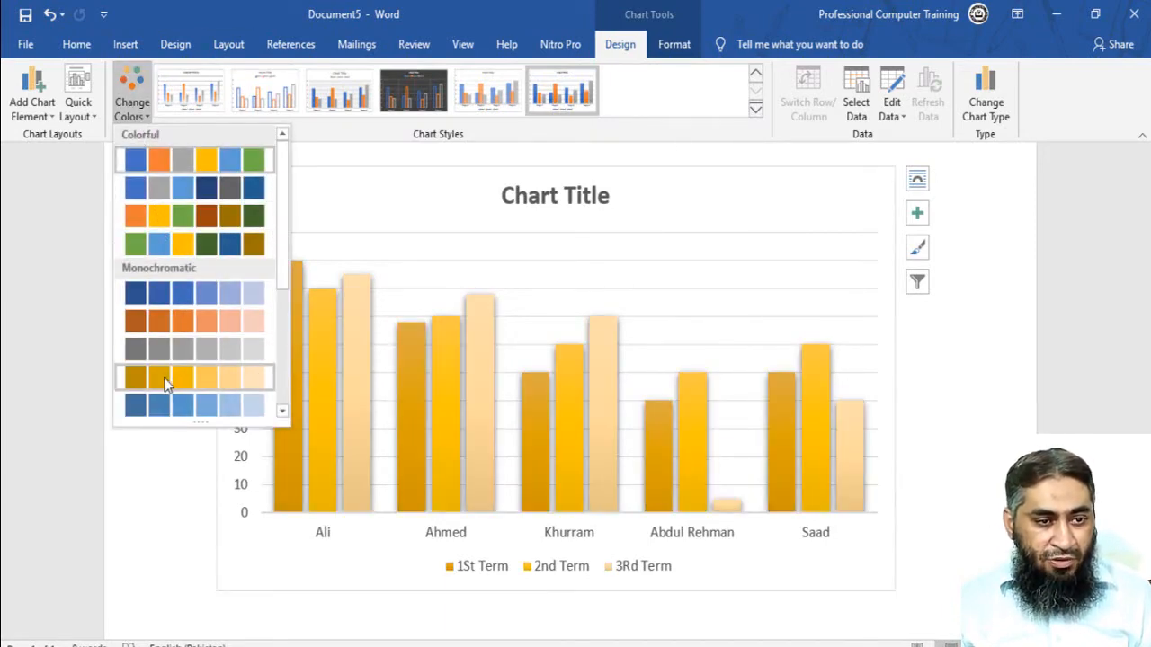
click(66, 90)
click(77, 94)
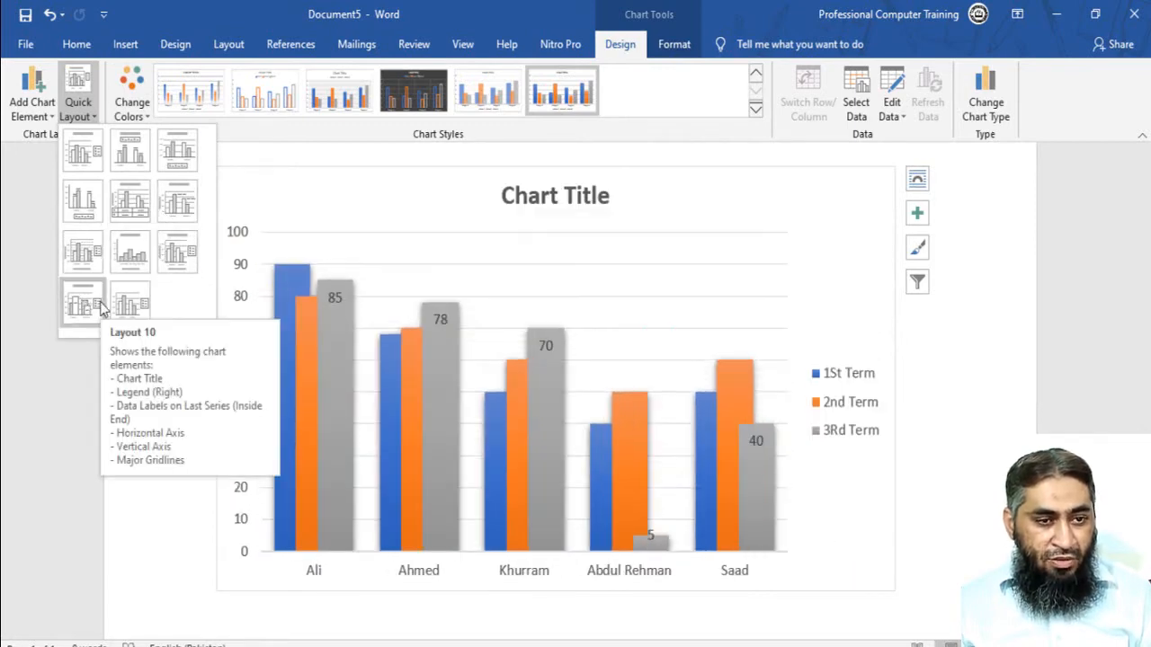
click(135, 467)
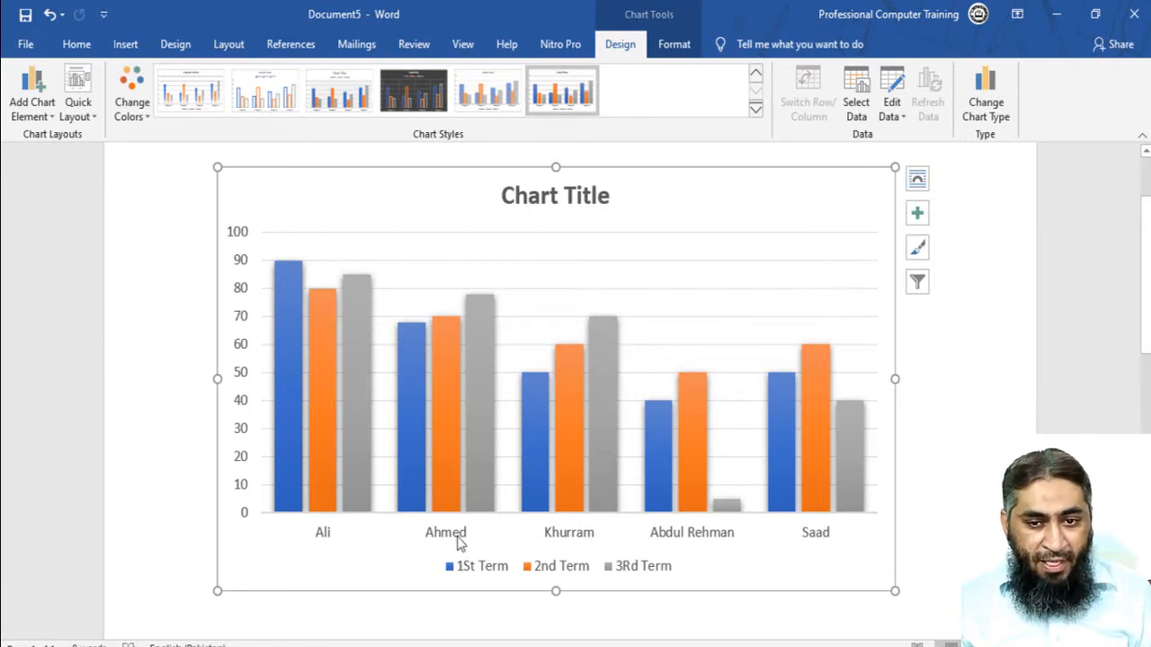
- Try hiding the chart's axes and adding axis titles, reverting both changes
click(917, 218)
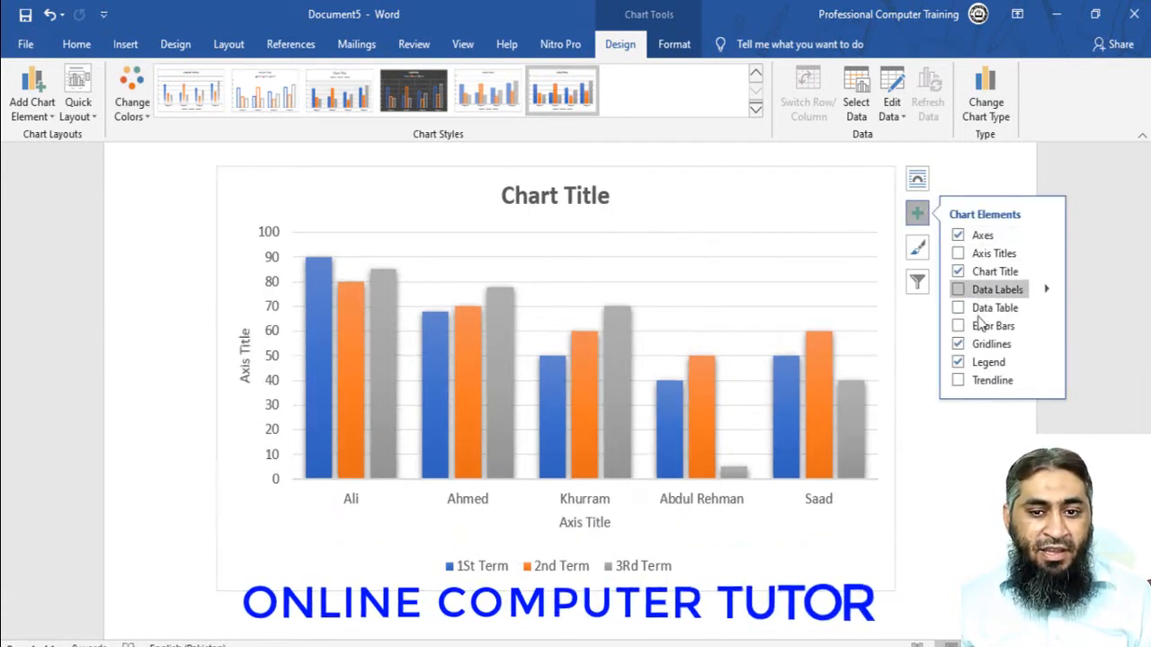
click(958, 235)
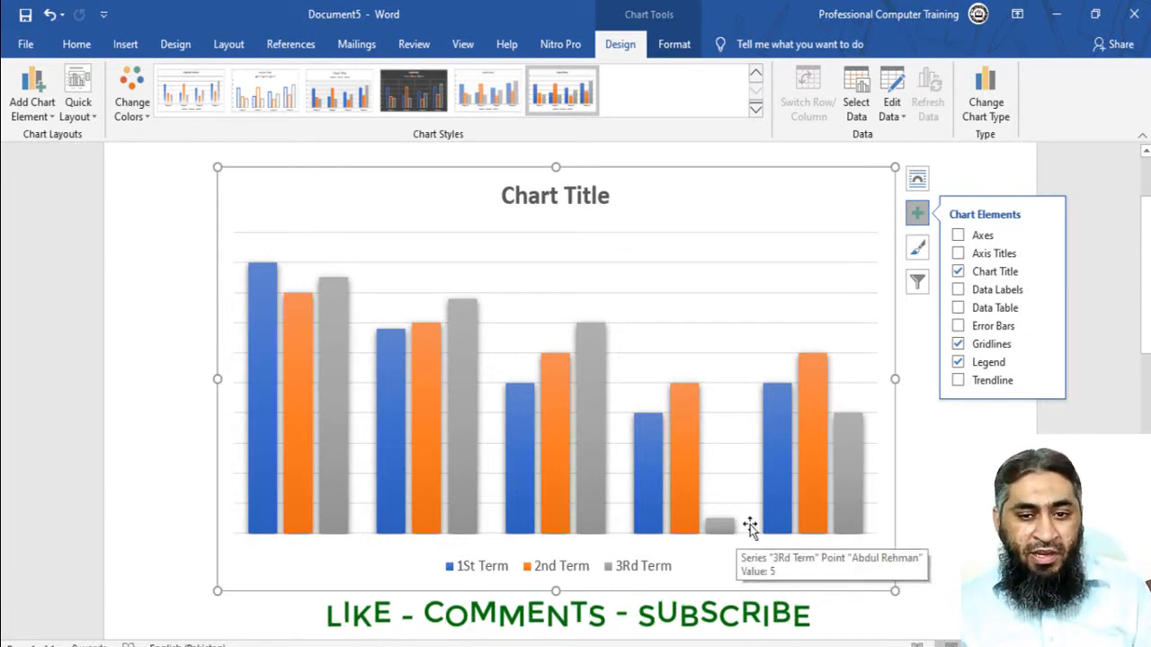
click(958, 235)
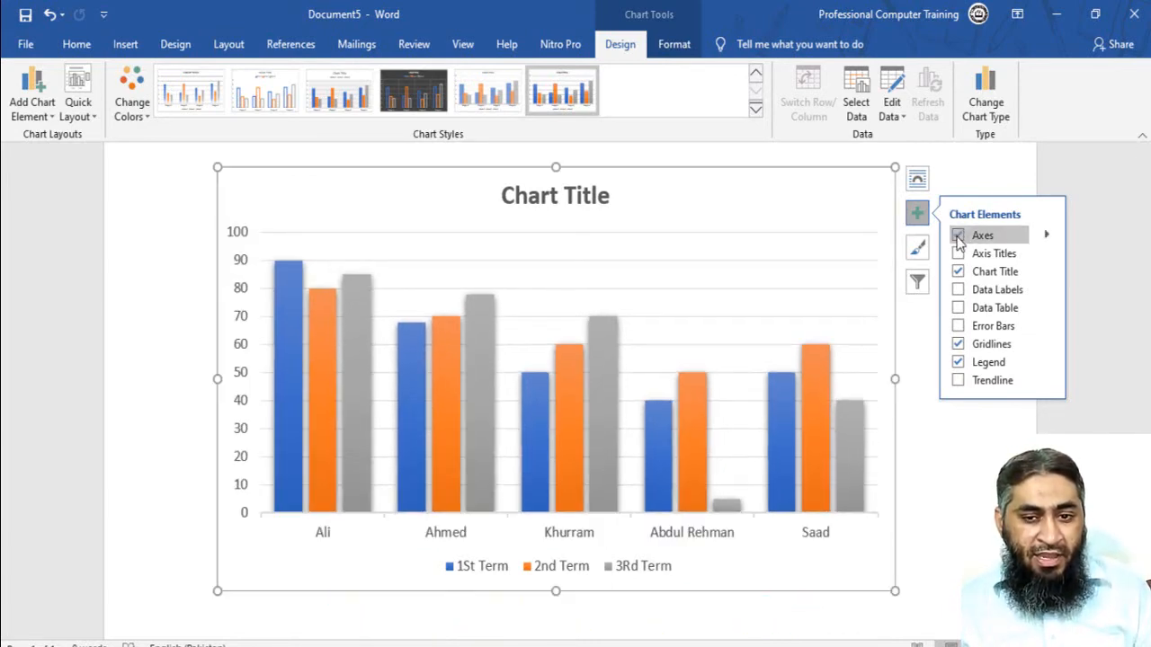
click(959, 253)
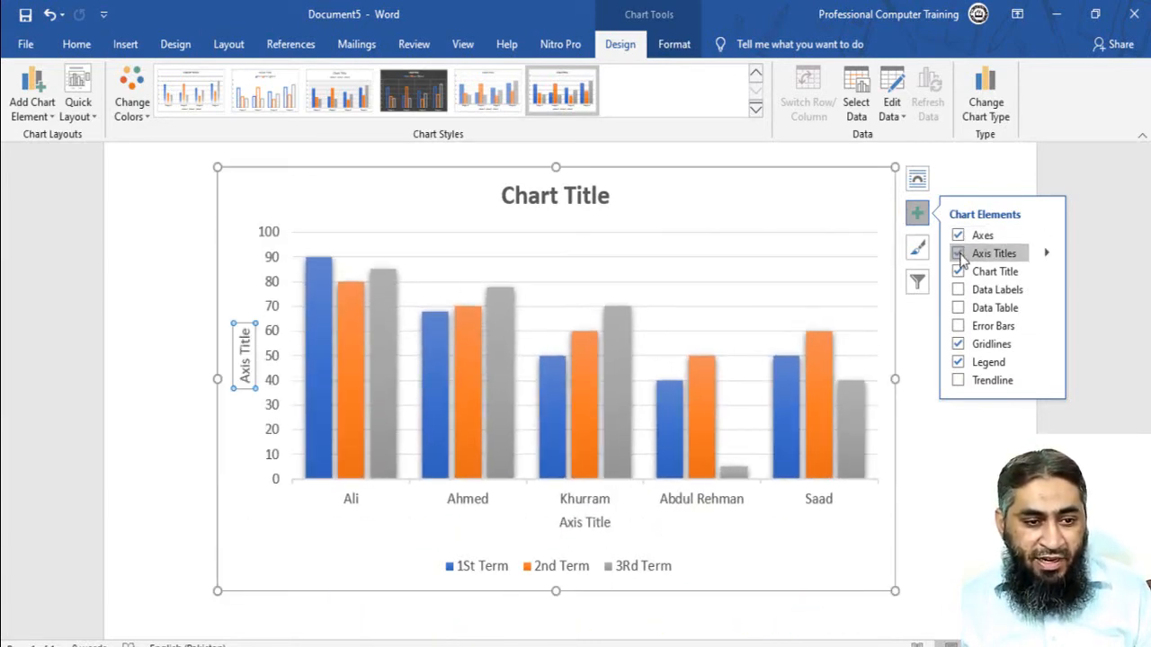
click(244, 340)
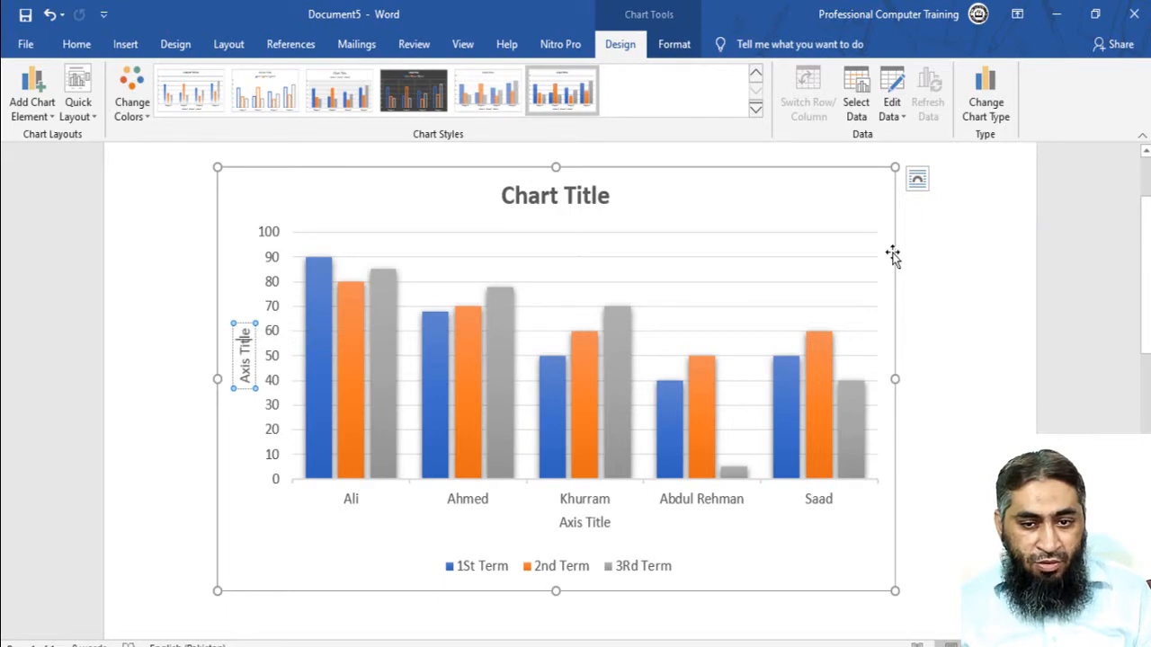
click(918, 223)
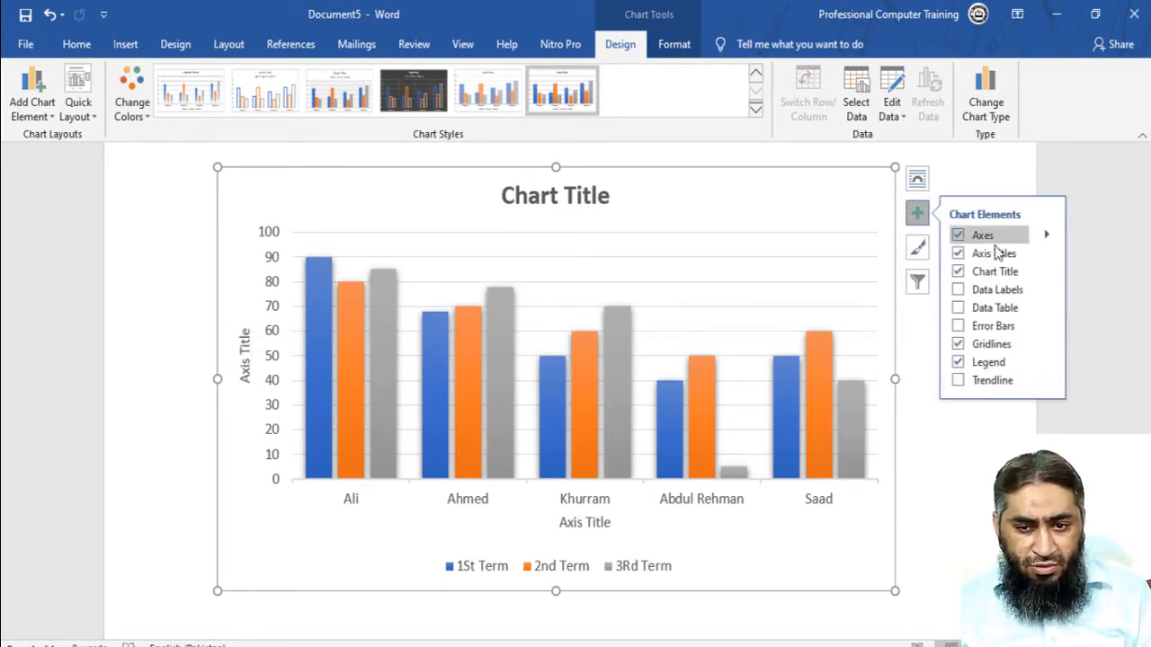
click(958, 254)
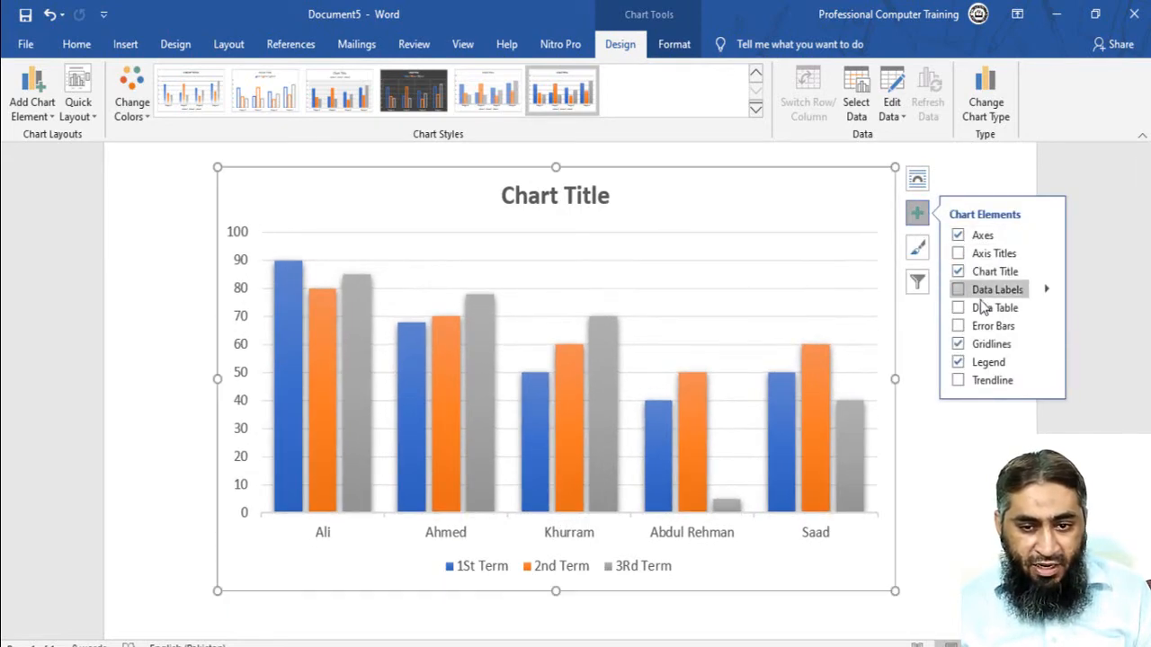
- Show data labels on the columns and add a data table below the chart
click(958, 293)
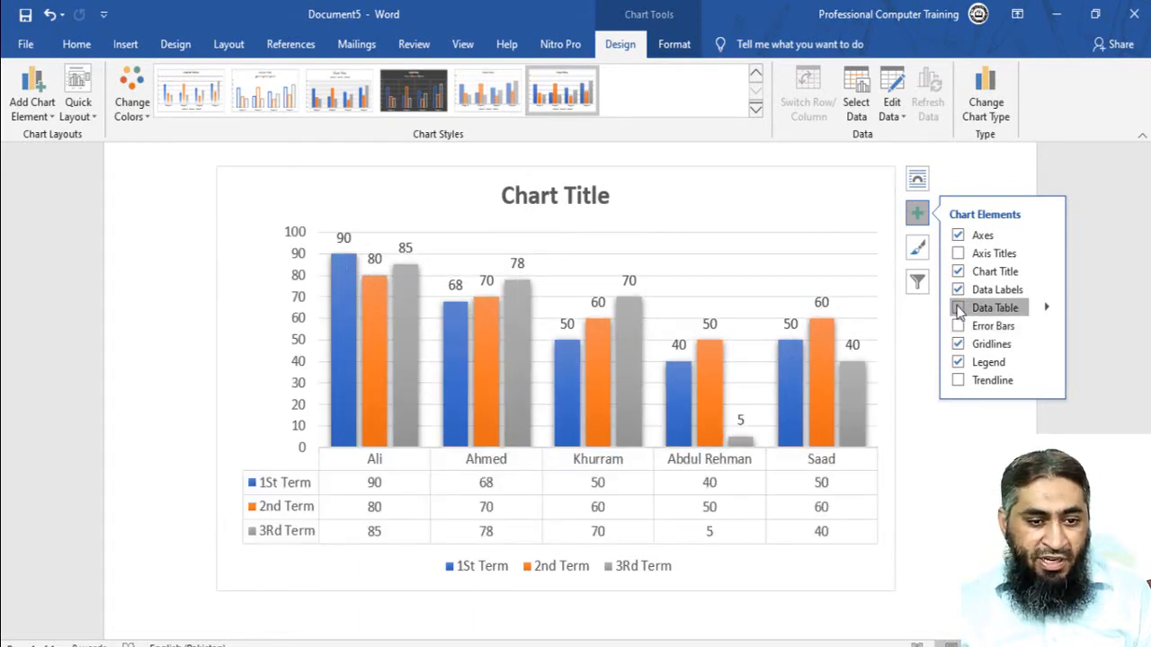
click(959, 308)
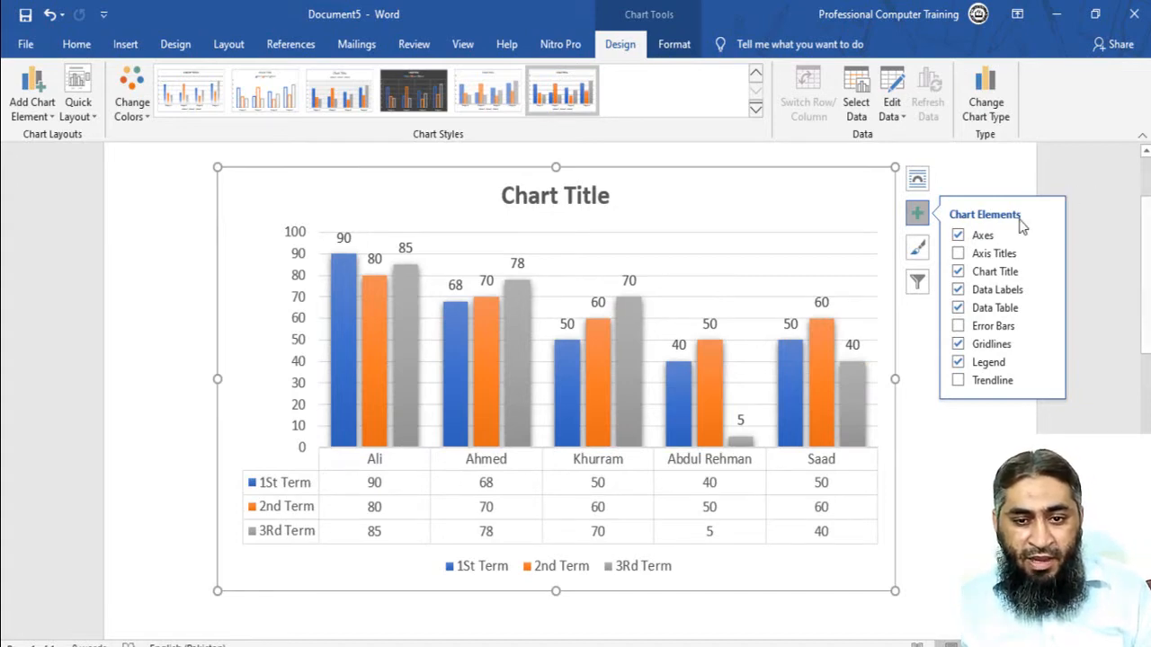
click(913, 252)
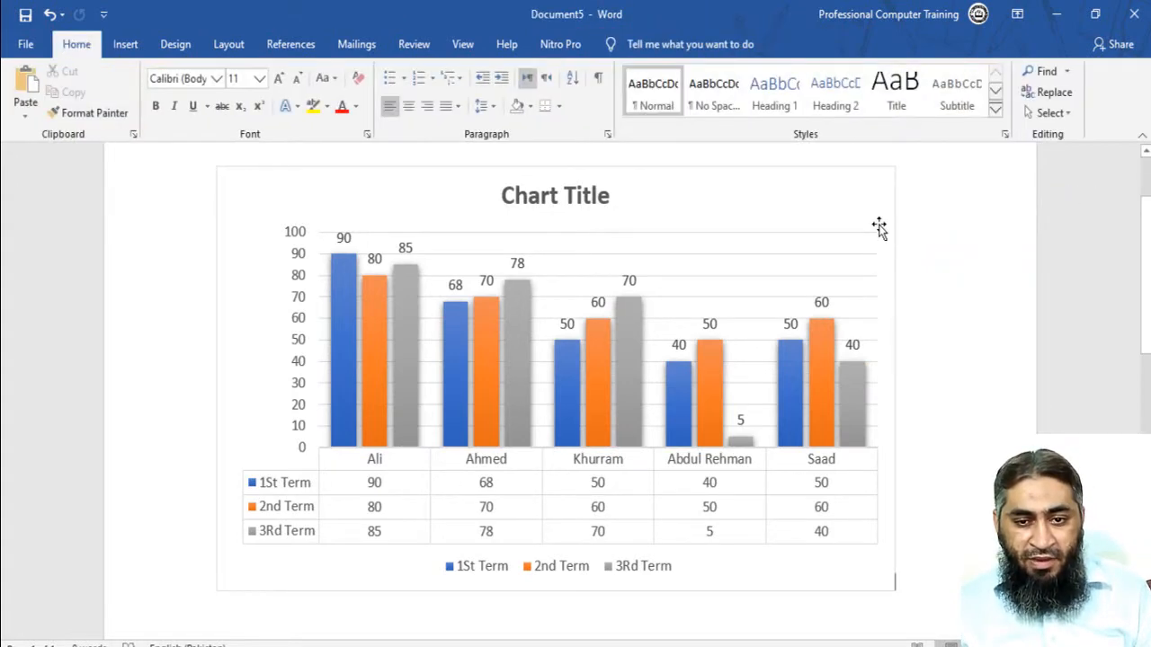
- Try the green-blue-gold and monochromatic gold palettes on the chart, and apply the colorful orange, yellow and green palette
click(892, 222)
click(916, 248)
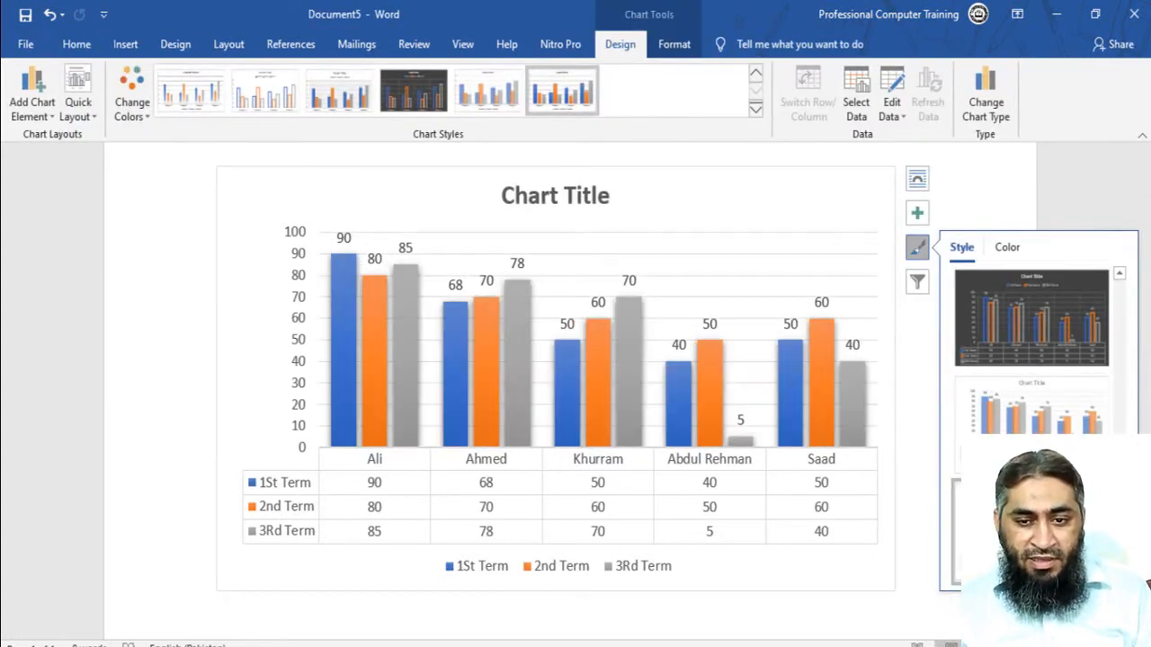
click(1007, 247)
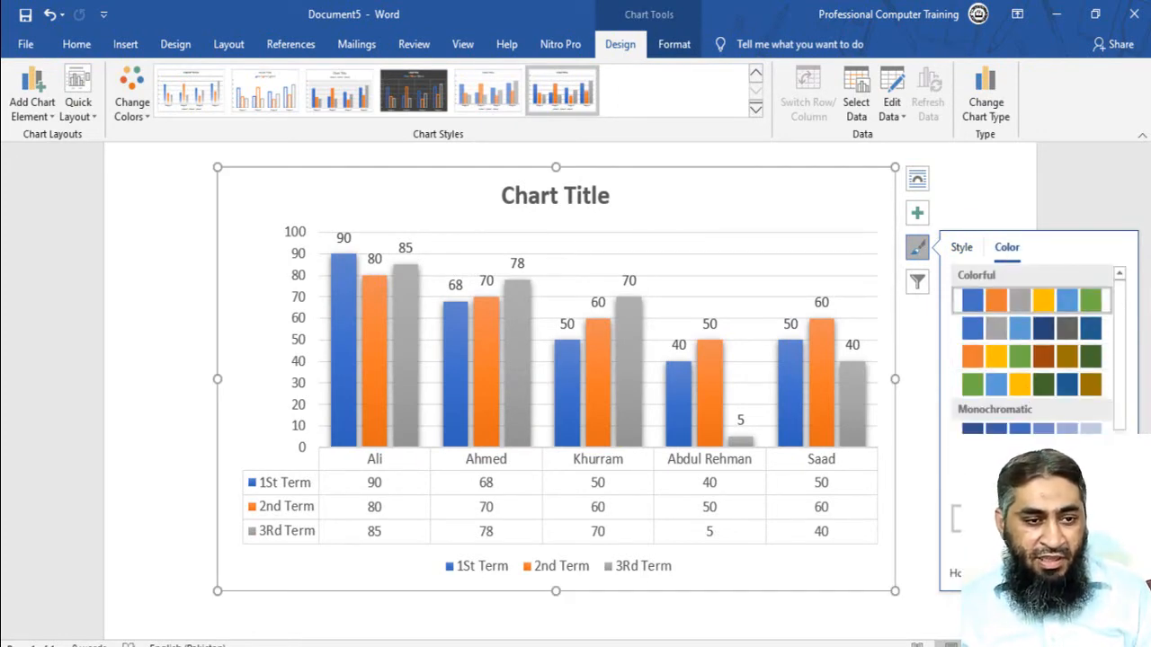
click(1031, 384)
click(135, 110)
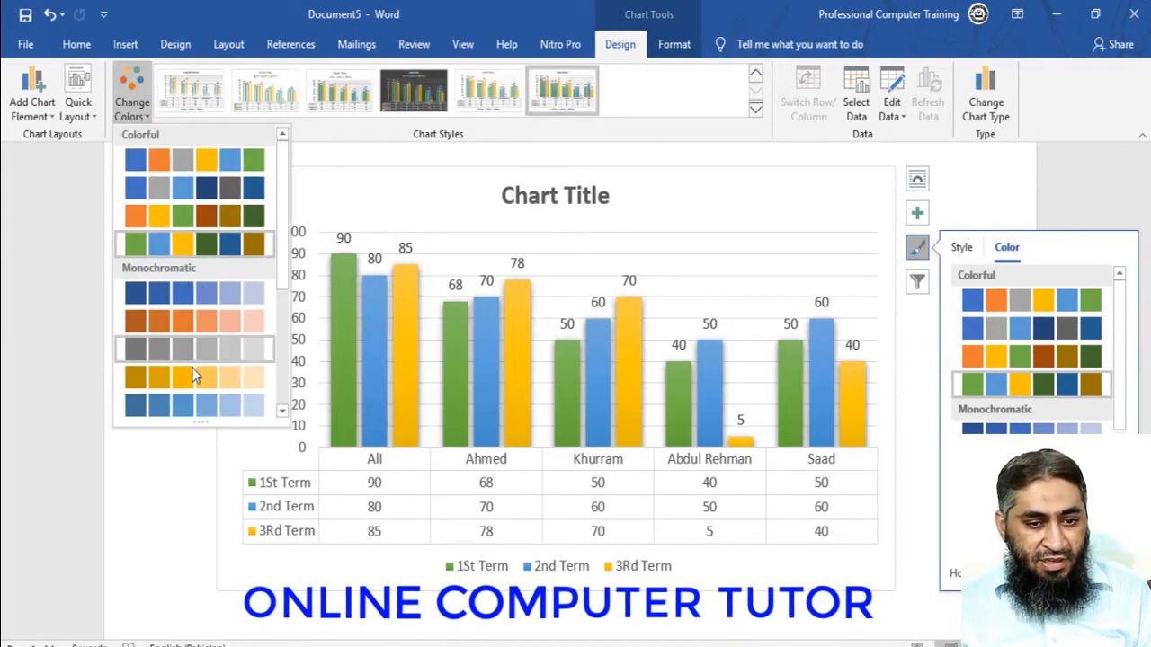
click(192, 376)
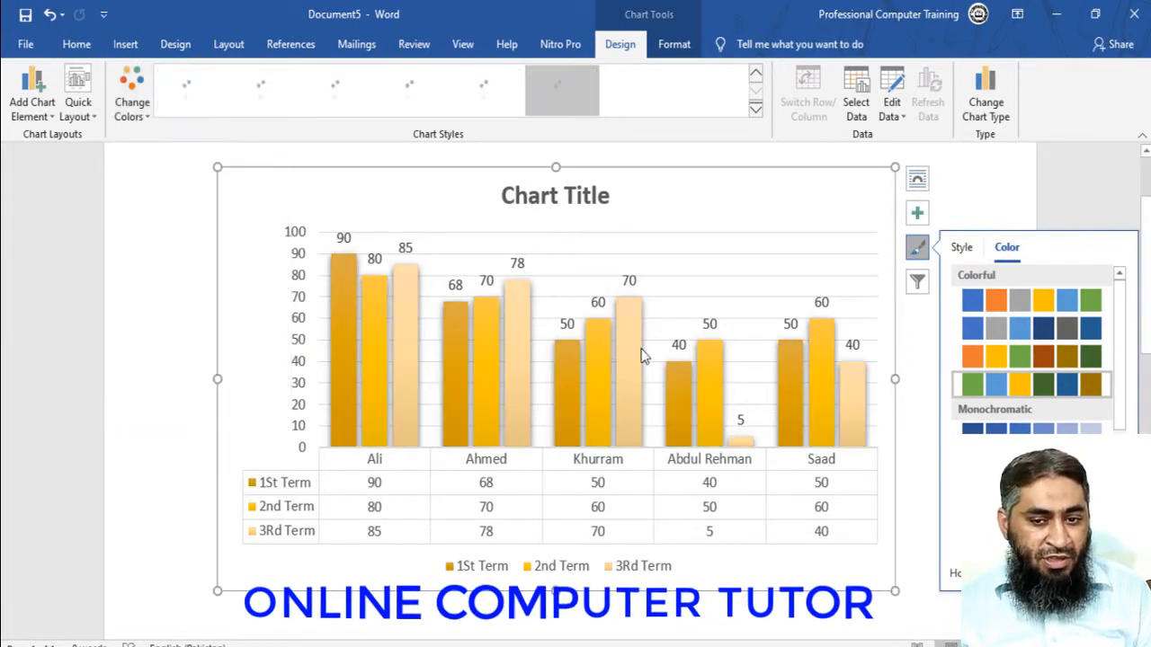
click(1058, 358)
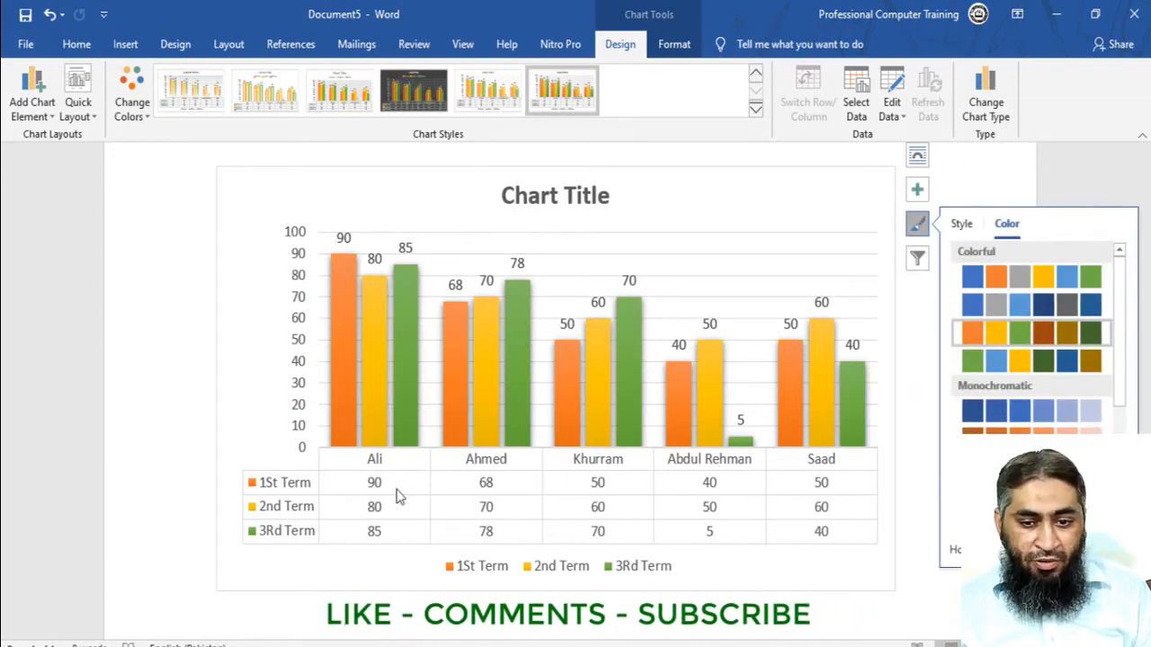
click(928, 587)
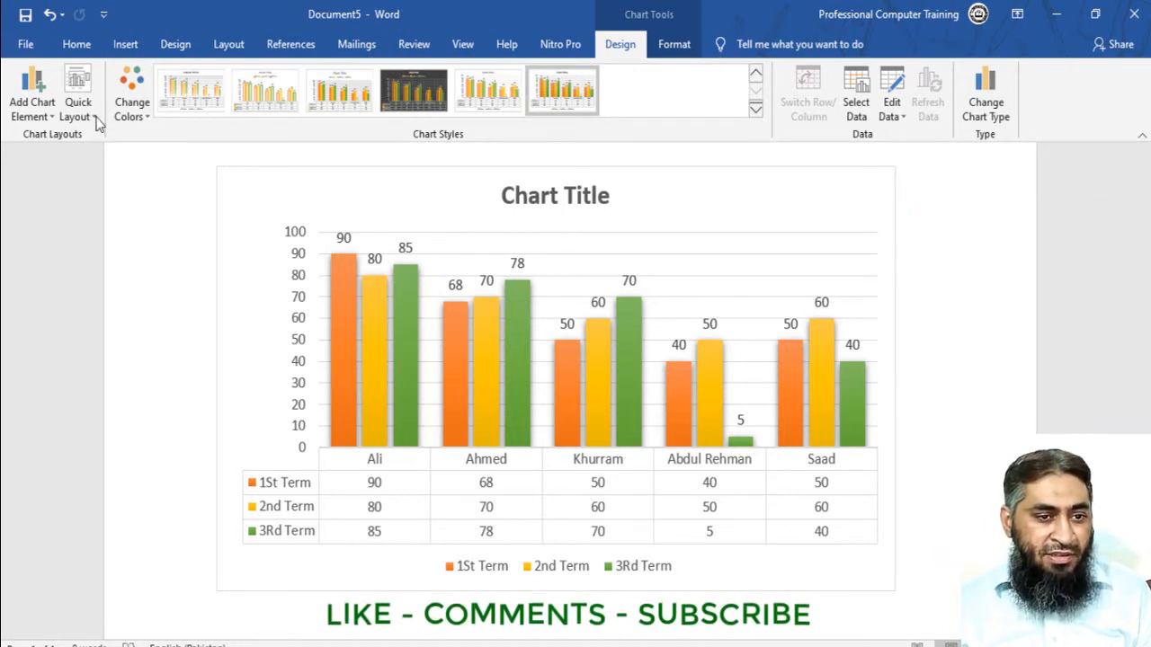
- Create a new blank document and close the chart document without saving it
click(126, 47)
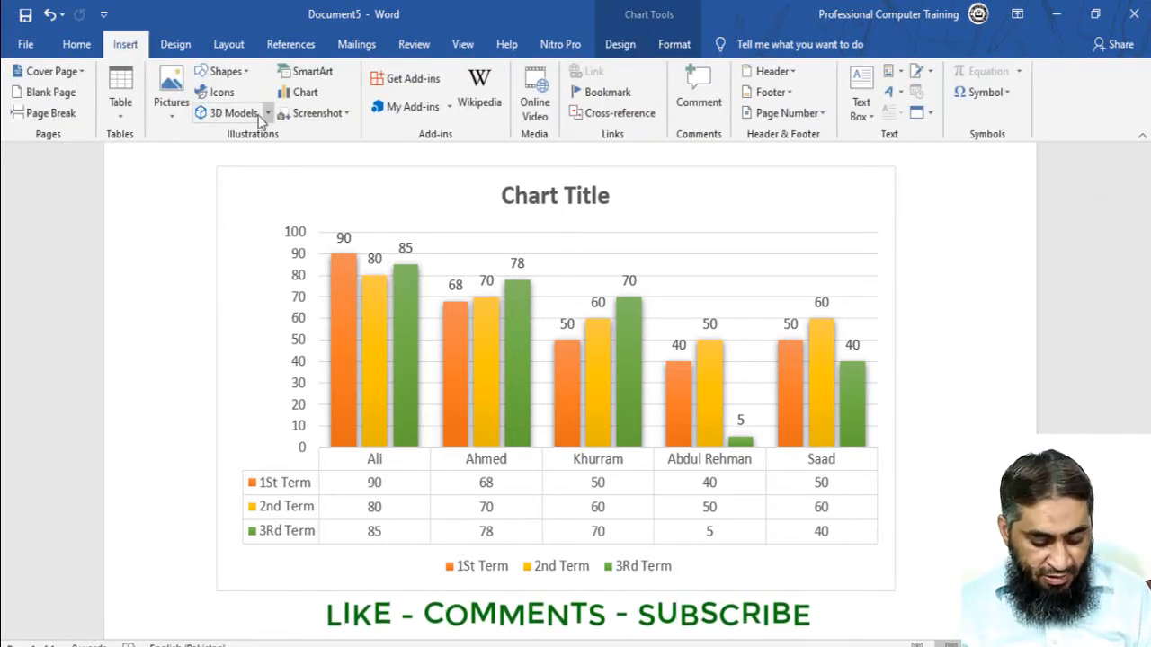
key(ctrl+n)
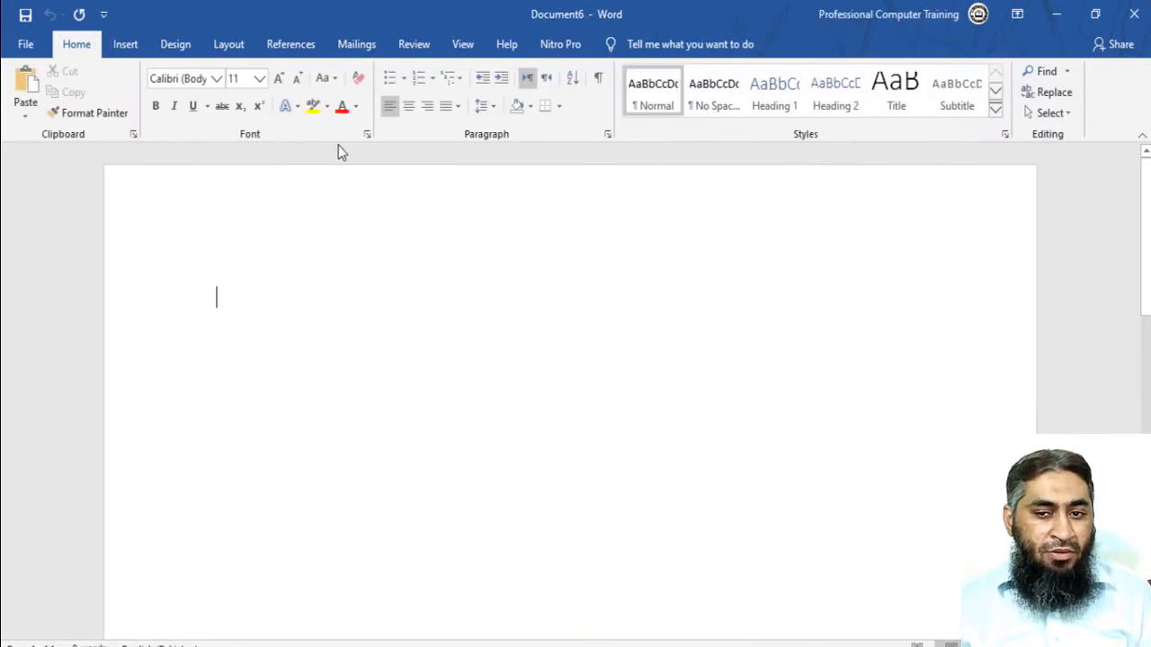
click(1057, 13)
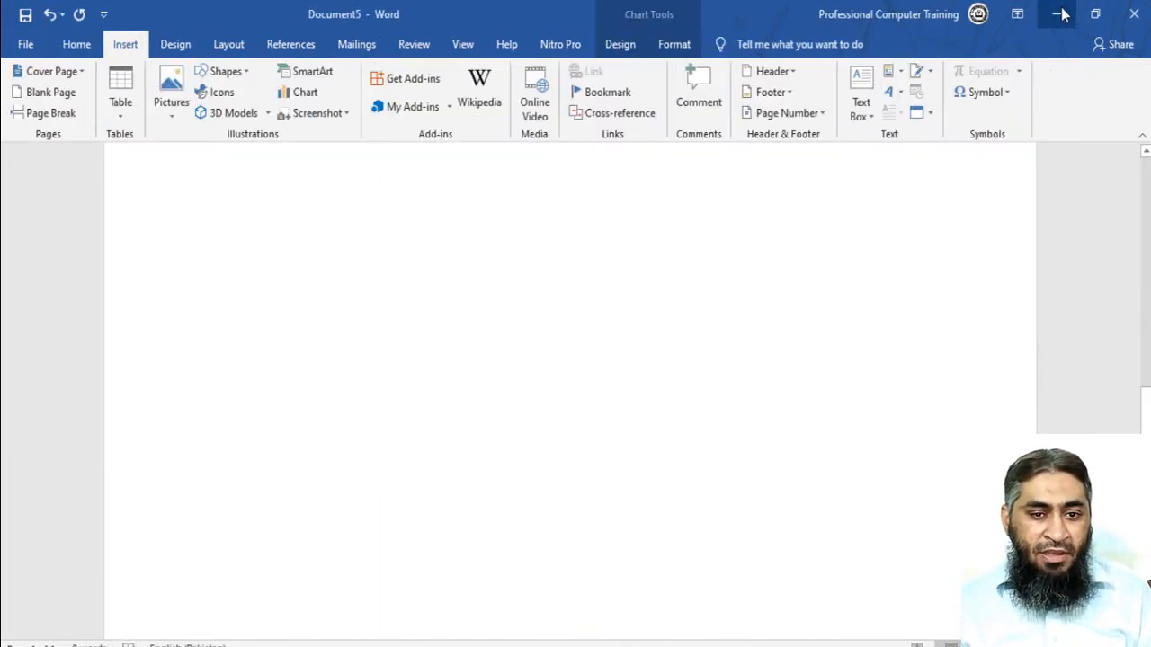
click(1134, 13)
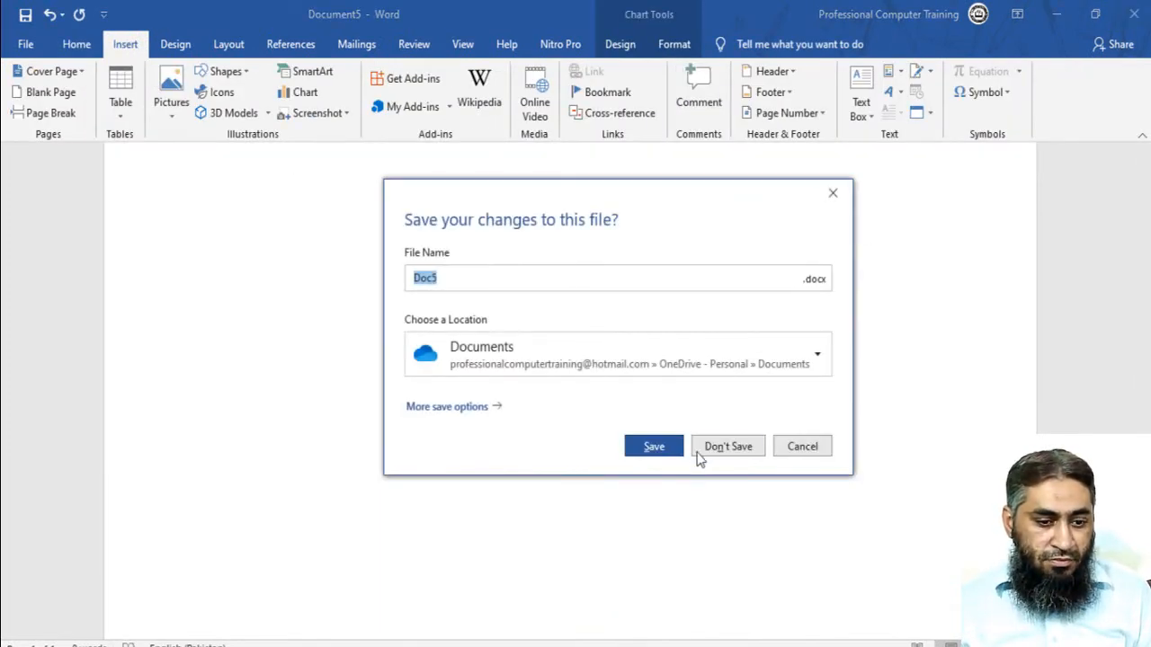
click(705, 453)
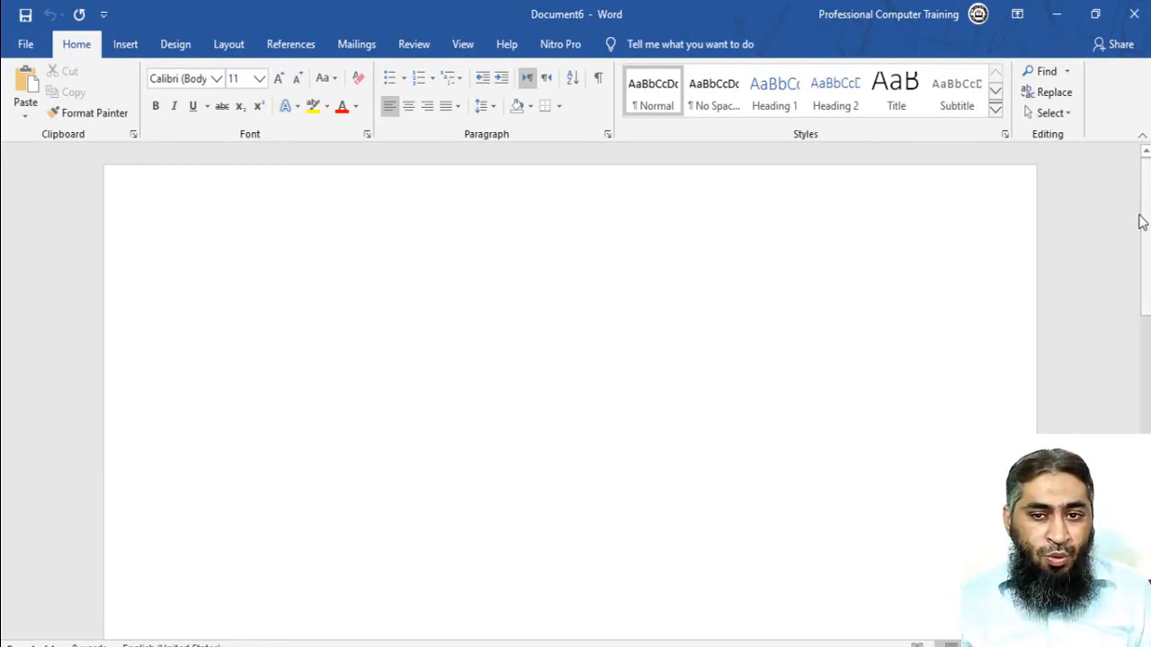
- Insert a screen clipping covering almost the whole desktop into the blank document, and delete the picture
click(1056, 19)
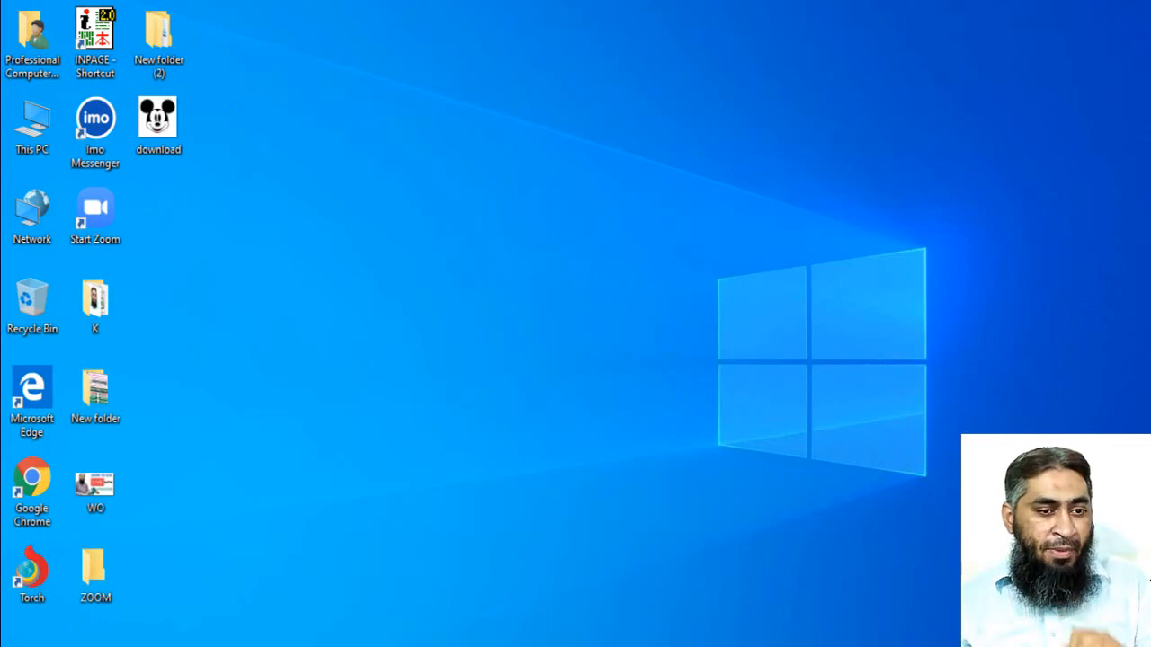
click(342, 645)
click(129, 54)
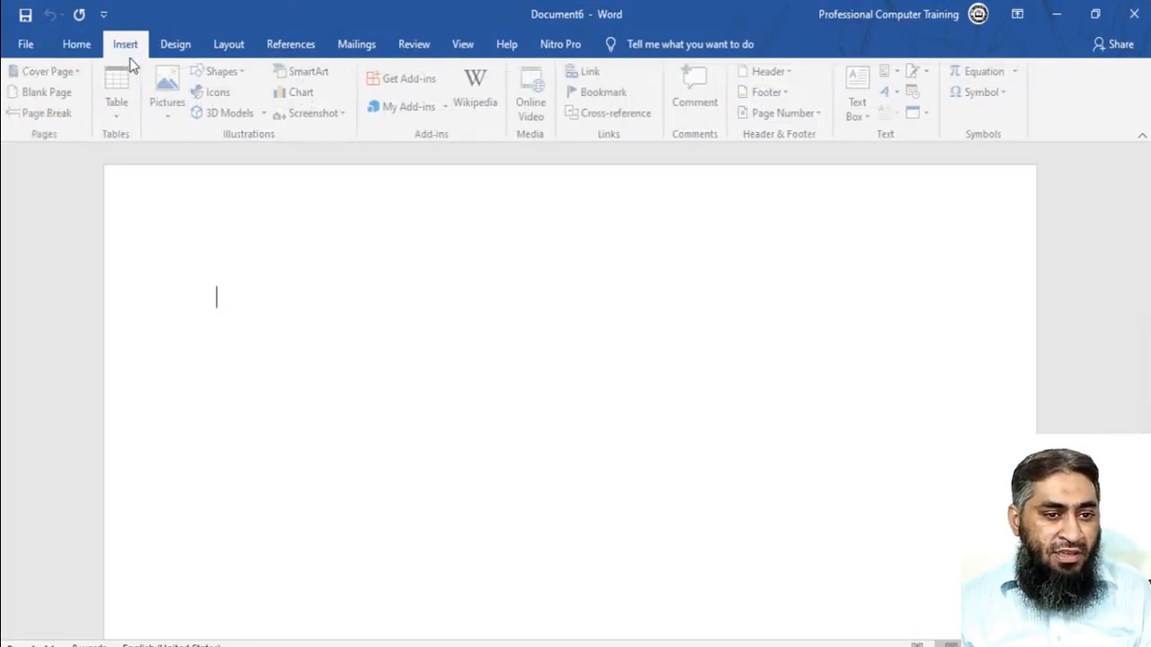
click(314, 114)
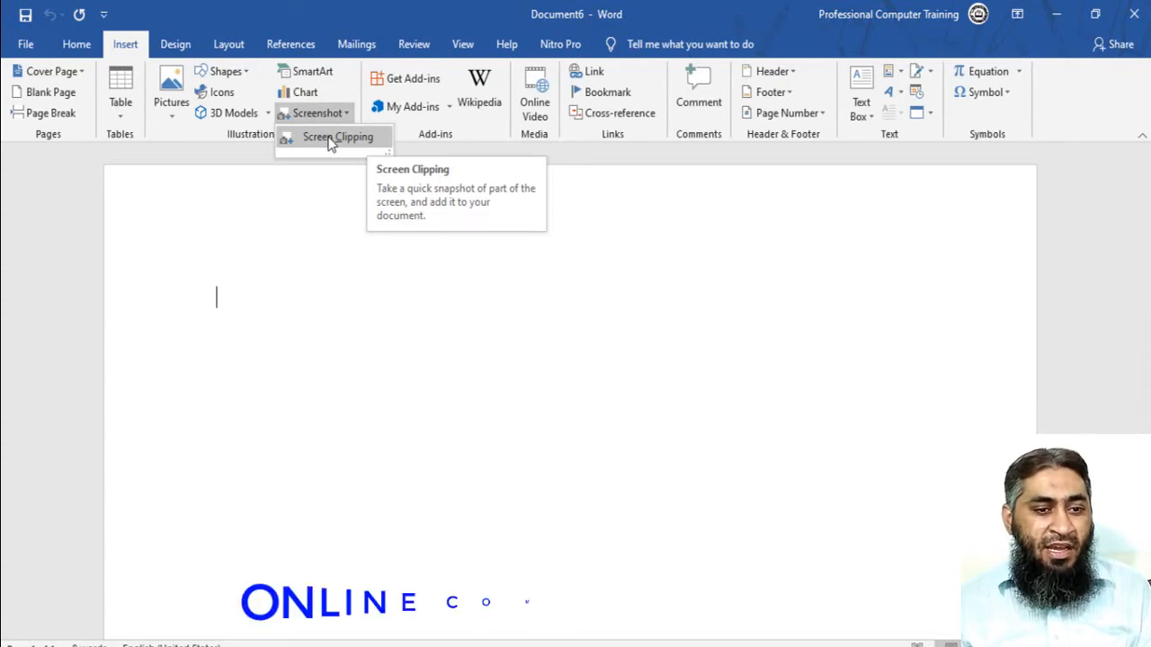
click(329, 139)
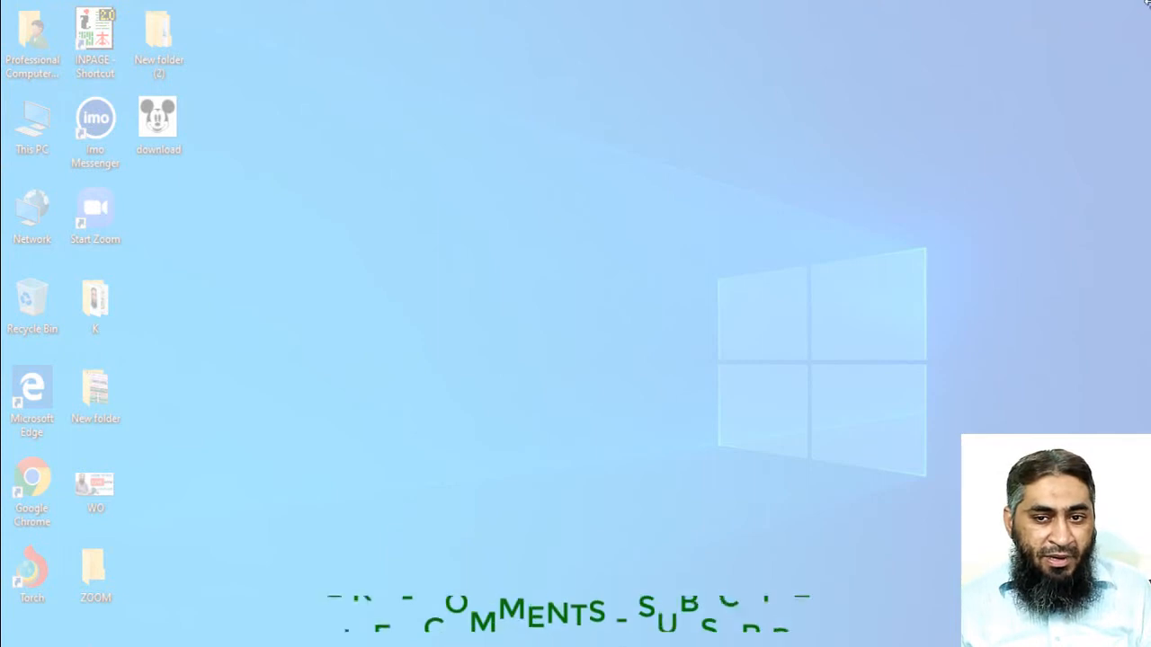
drag(1148, 12, 2, 618)
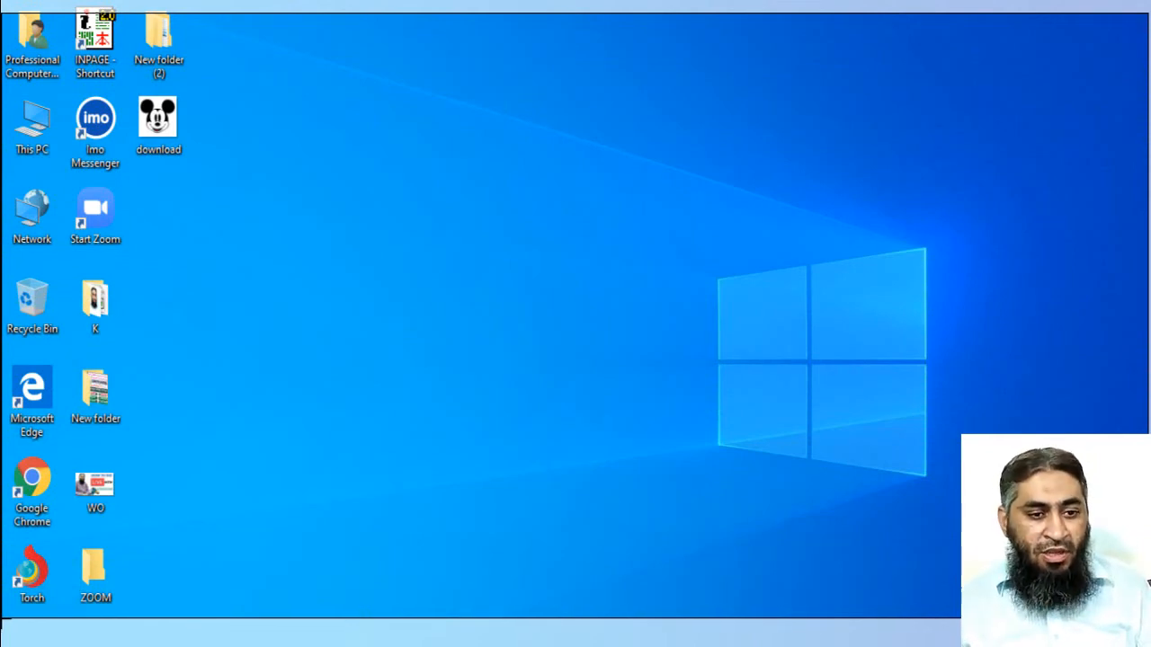
drag(2, 618, 2, 618)
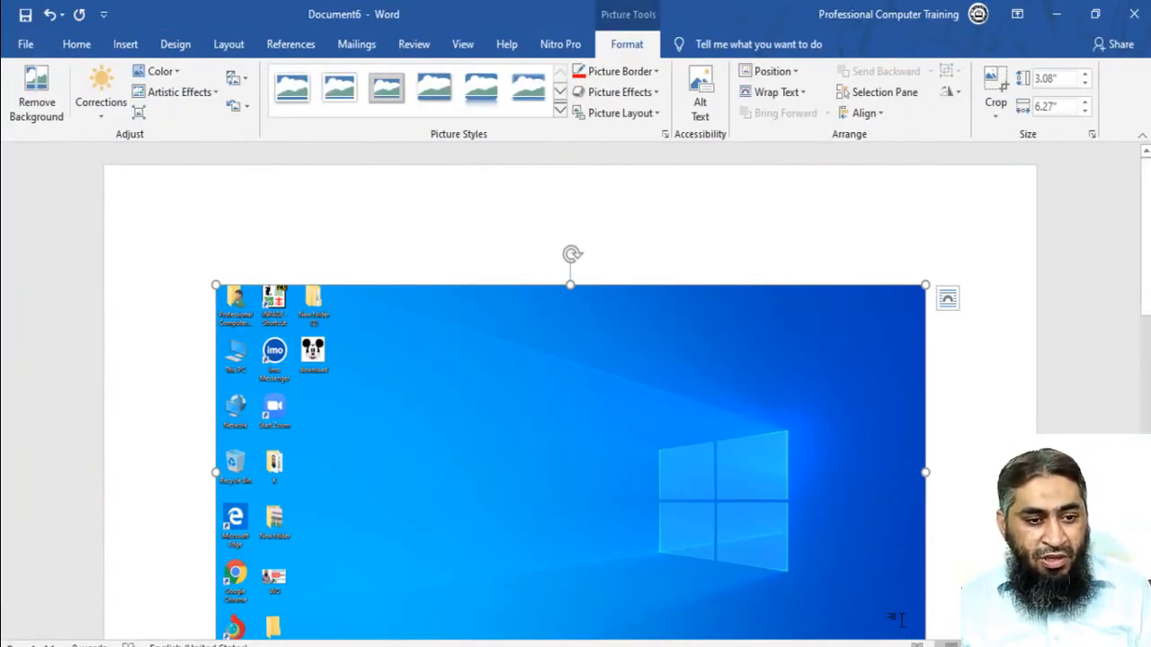
scroll(896, 619, down, 3)
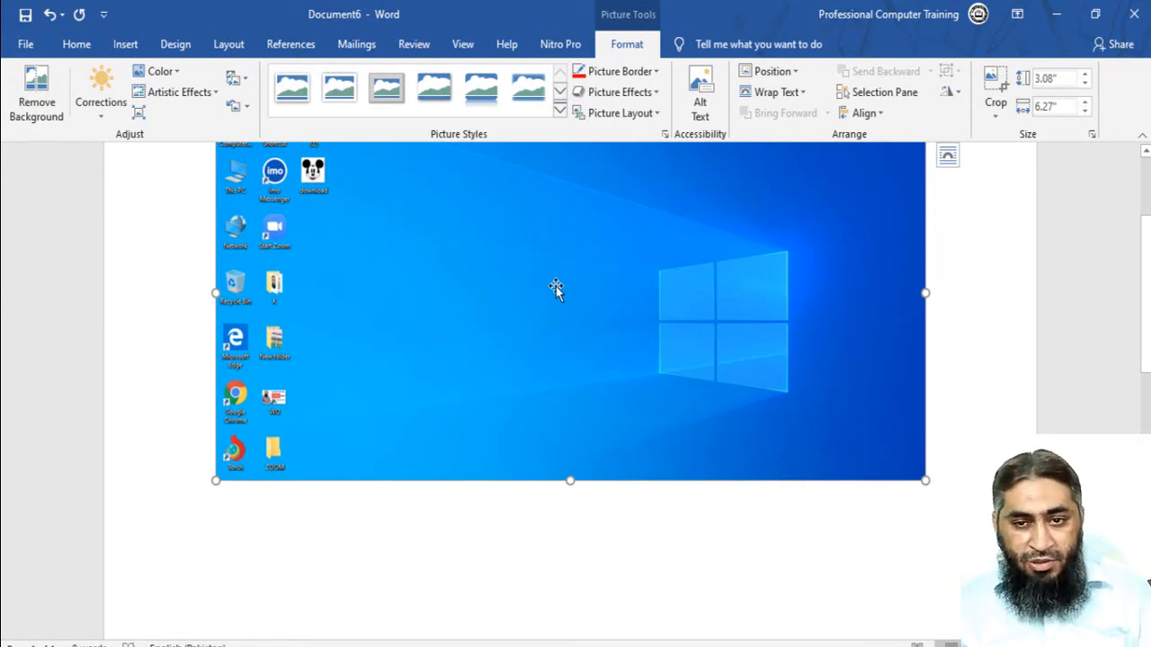
key(Delete)
- Minimize Word and open the This PC window from the desktop
click(1055, 7)
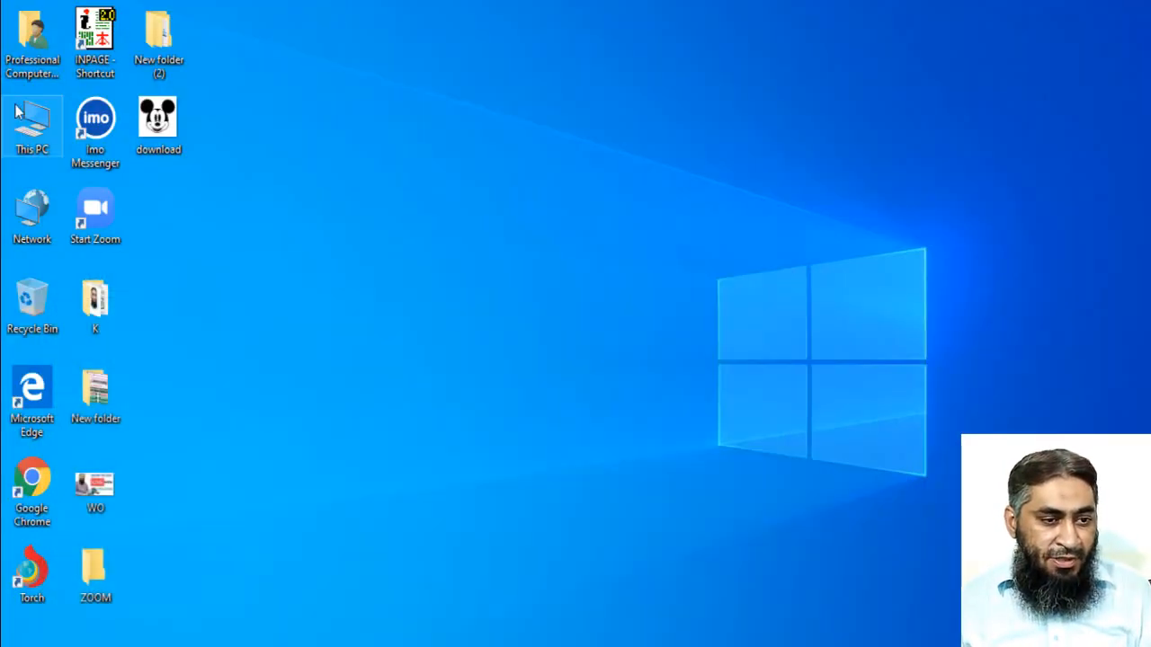
double_click(18, 113)
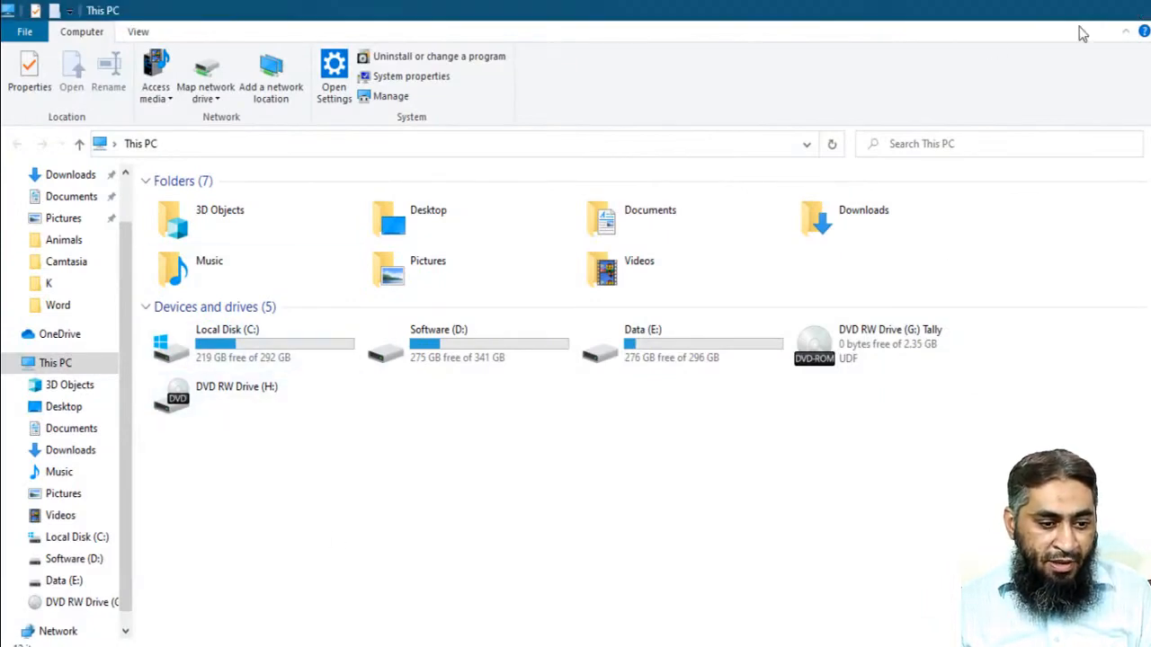
click(1132, 10)
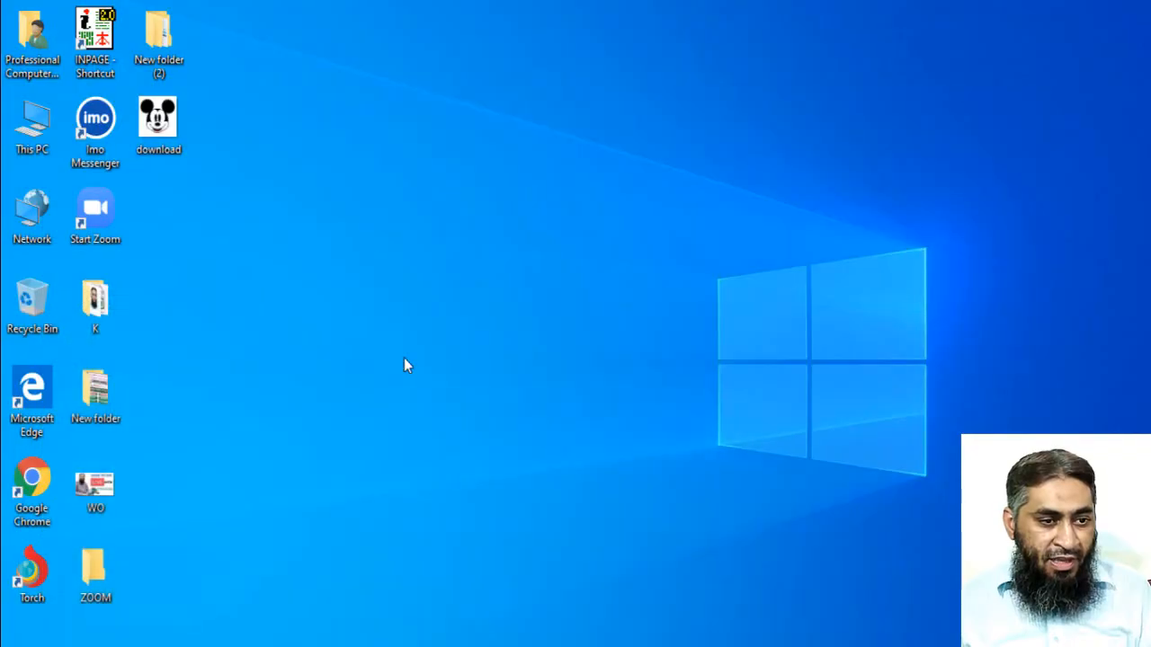
double_click(36, 120)
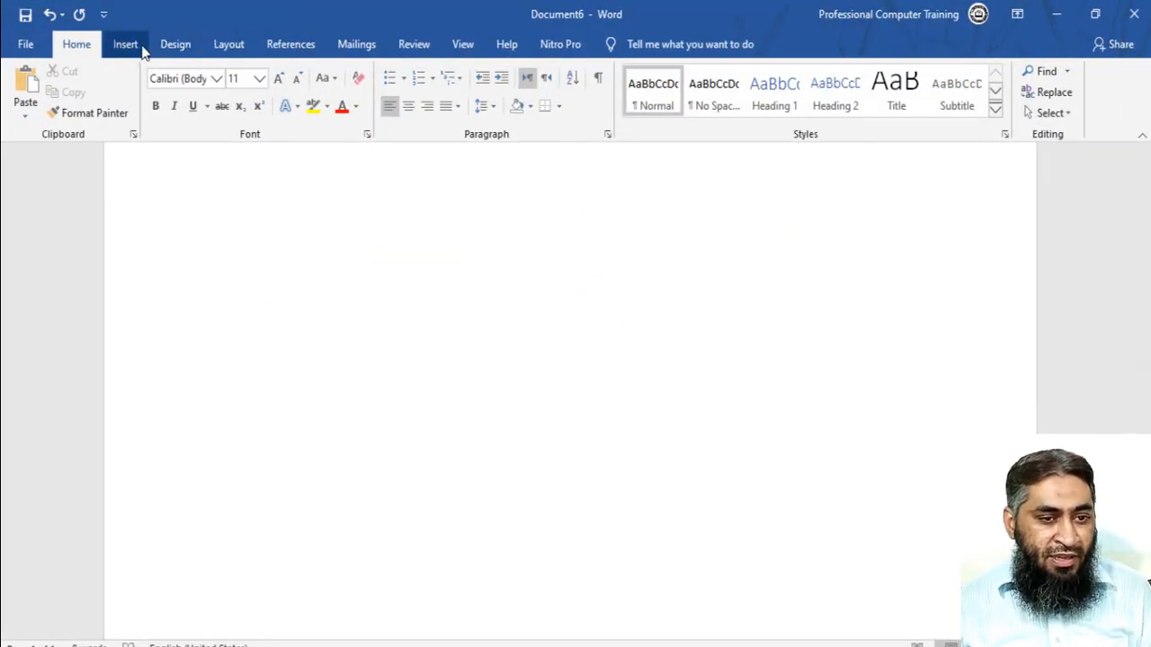
- Switch back to Word and insert a screen clipping of the folders and drives area of the This PC window
click(141, 52)
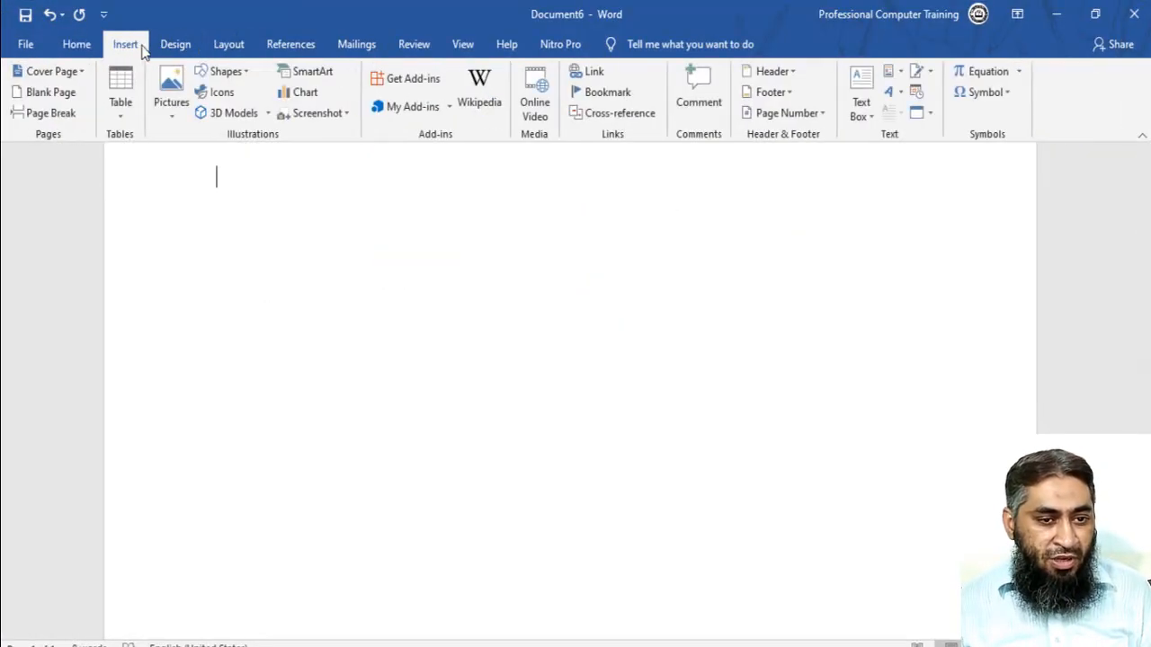
click(309, 117)
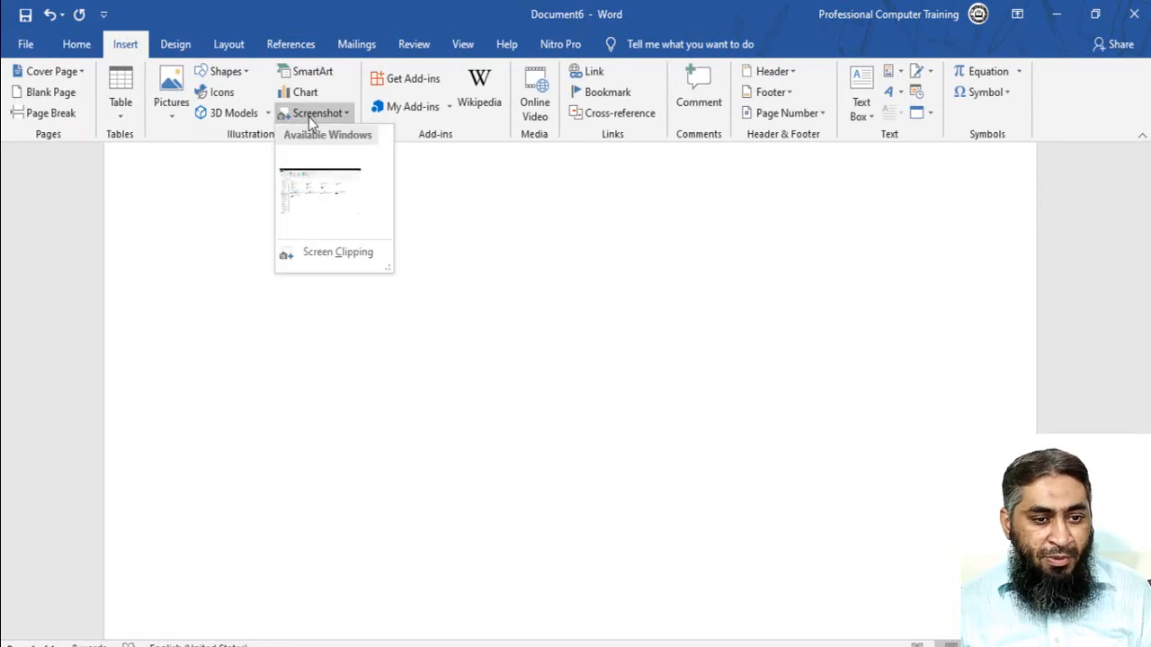
click(336, 261)
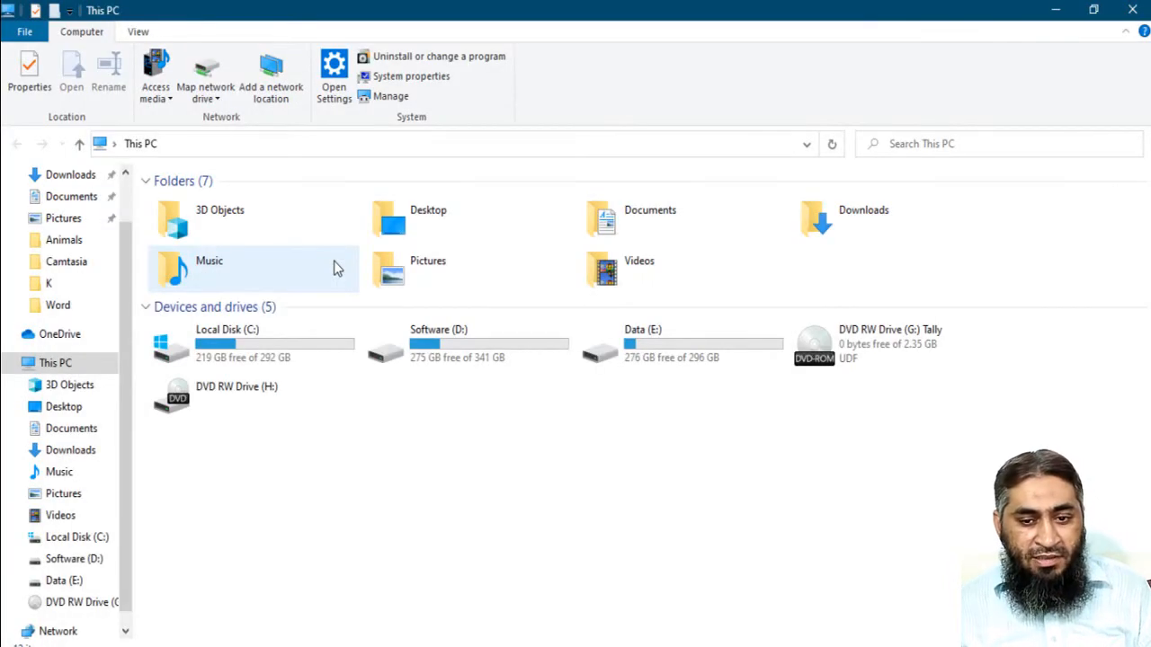
drag(961, 490, 2, 159)
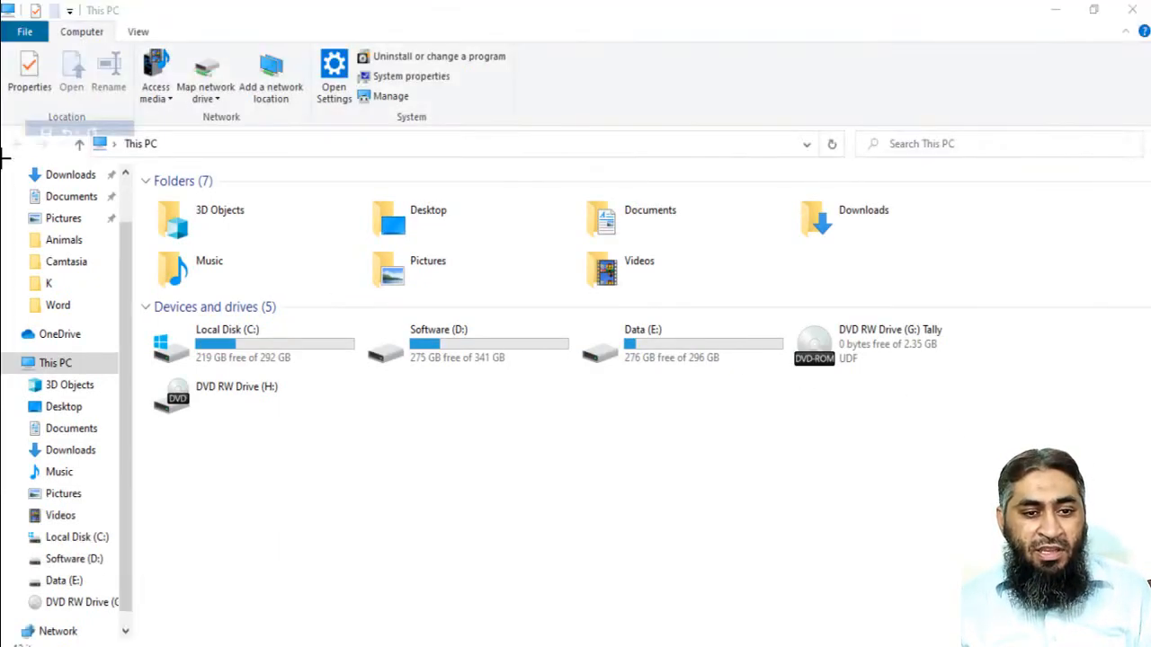